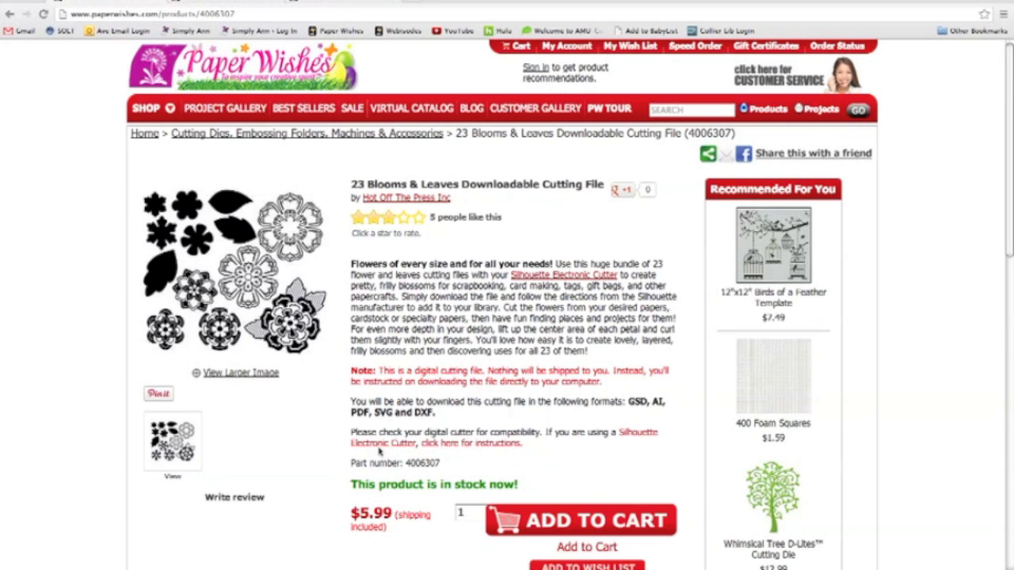
- Read the Silhouette cutting-file instructions linked from the product page and look over the Silhouette CAMEO product page
left_click(466, 446)
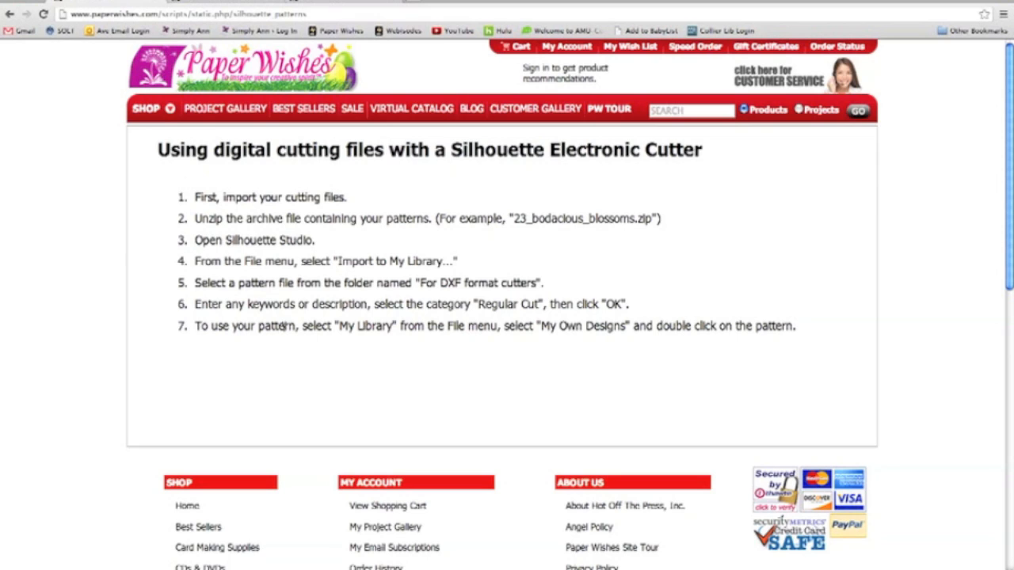
left_click(227, 4)
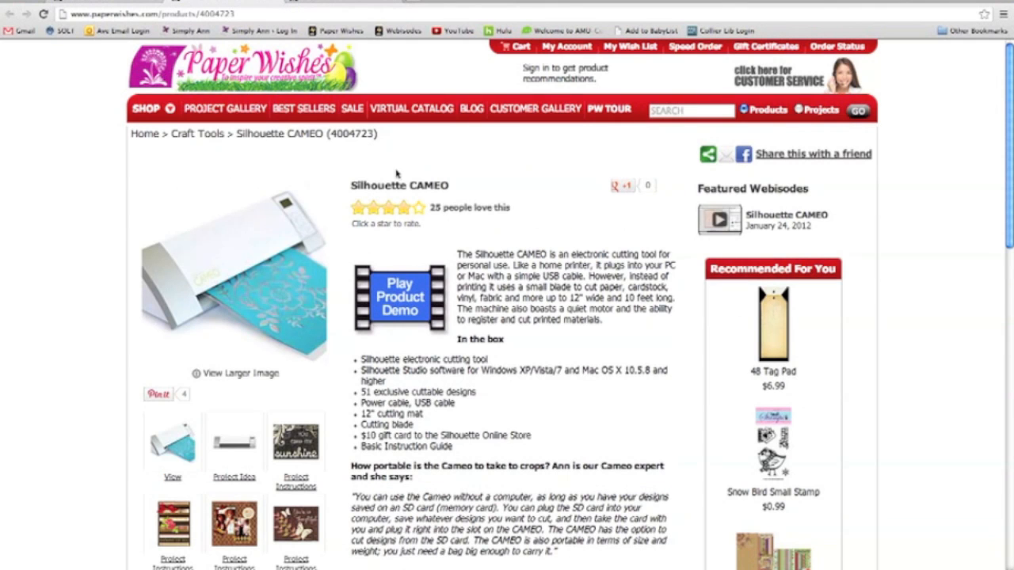
scroll(388, 263, "down", 1)
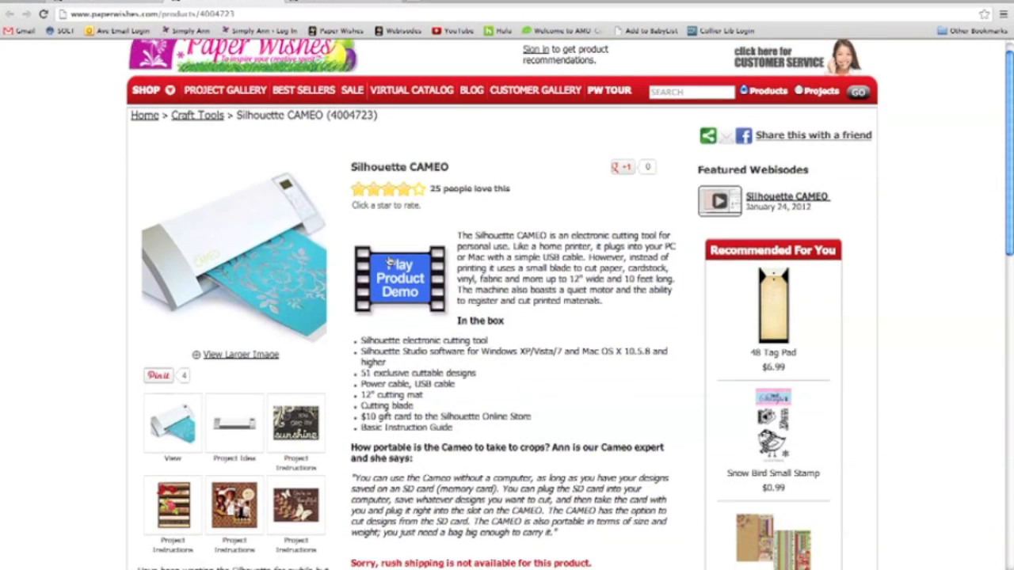
scroll(388, 263, "down", 1)
scroll(381, 245, "up", 2)
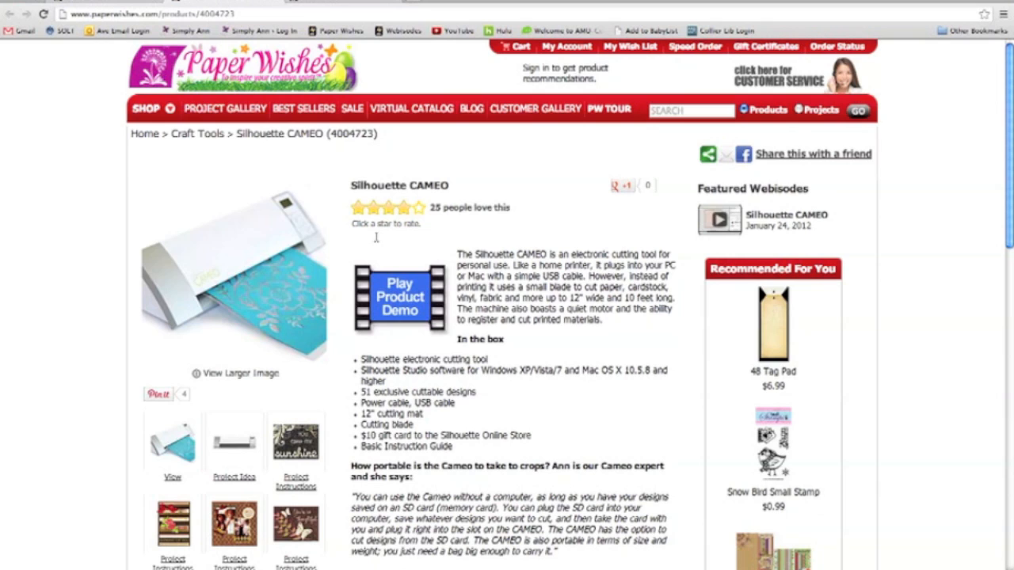
left_click(100, 4)
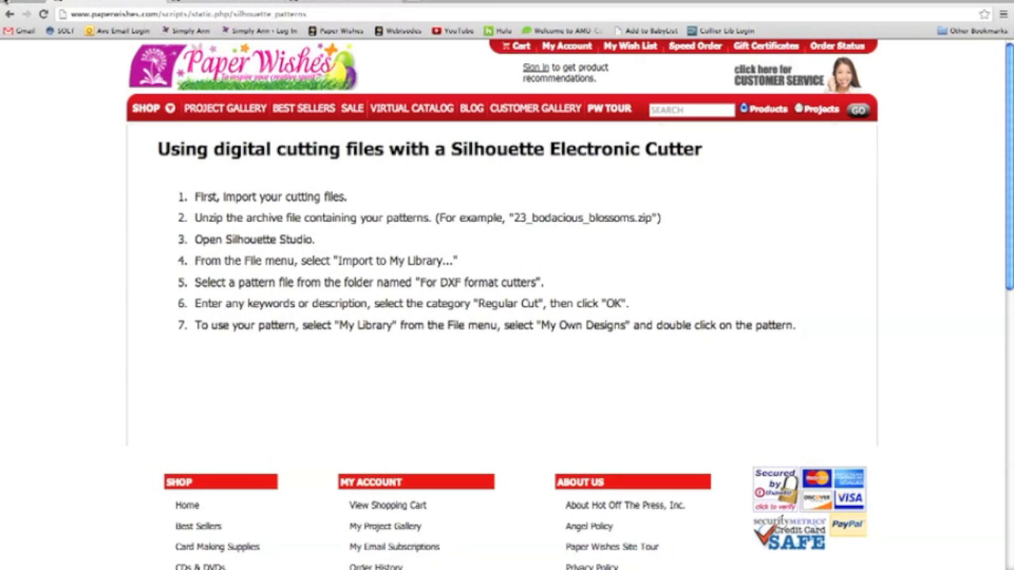
- Return to the 23 Blooms & Leaves Downloadable Cutting File page and examine its enlarged product image
left_click(10, 13)
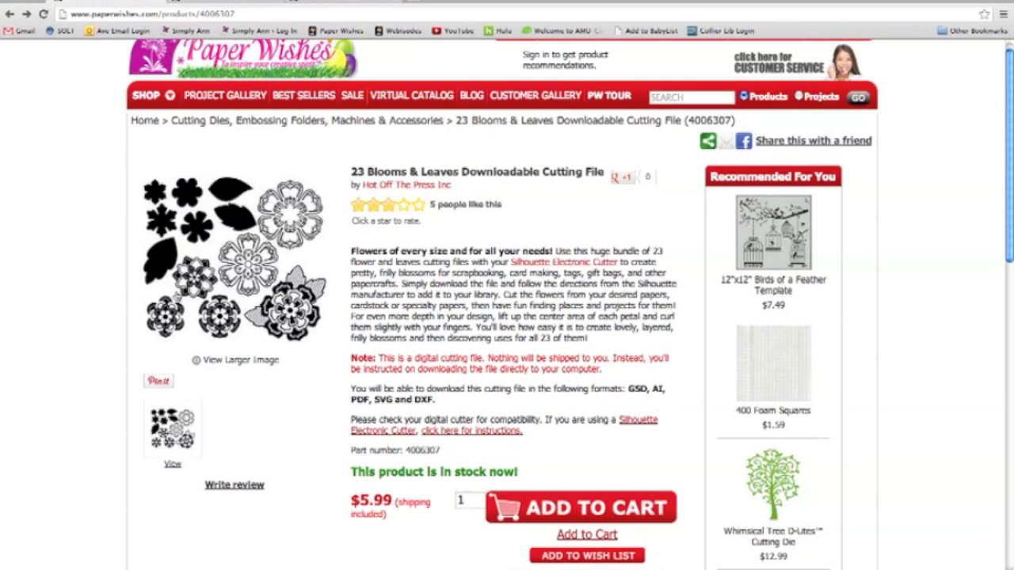
left_click(206, 361)
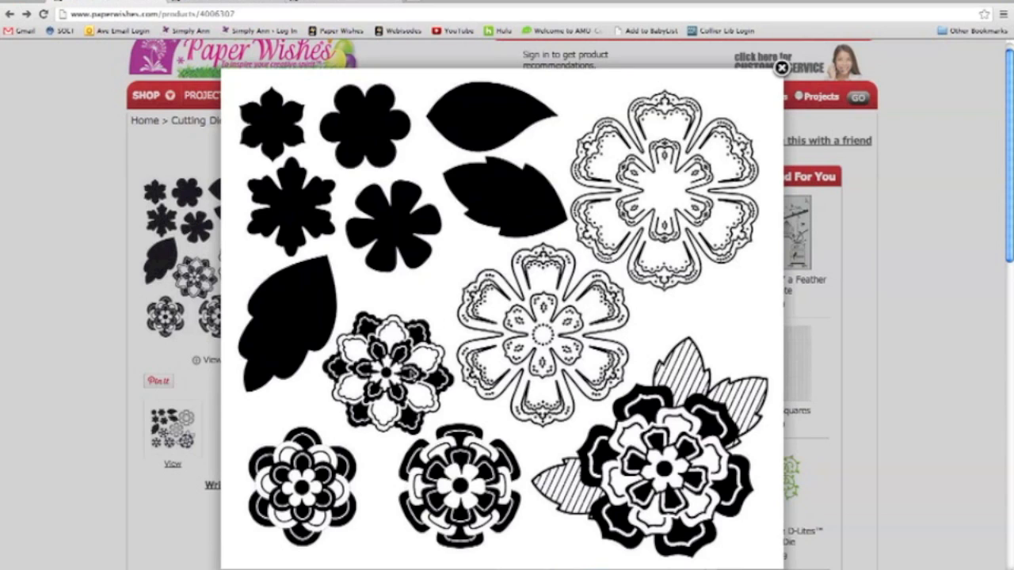
left_click(781, 69)
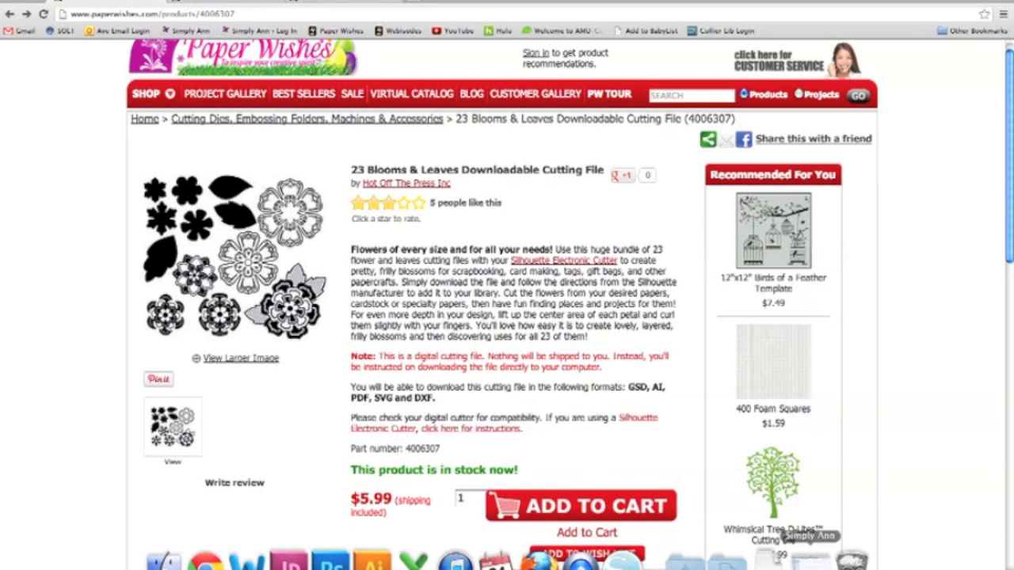
- Unzip 23_bodacious_blossoms.zip in the Simply Ann folder using Archive Utility
left_click(789, 561)
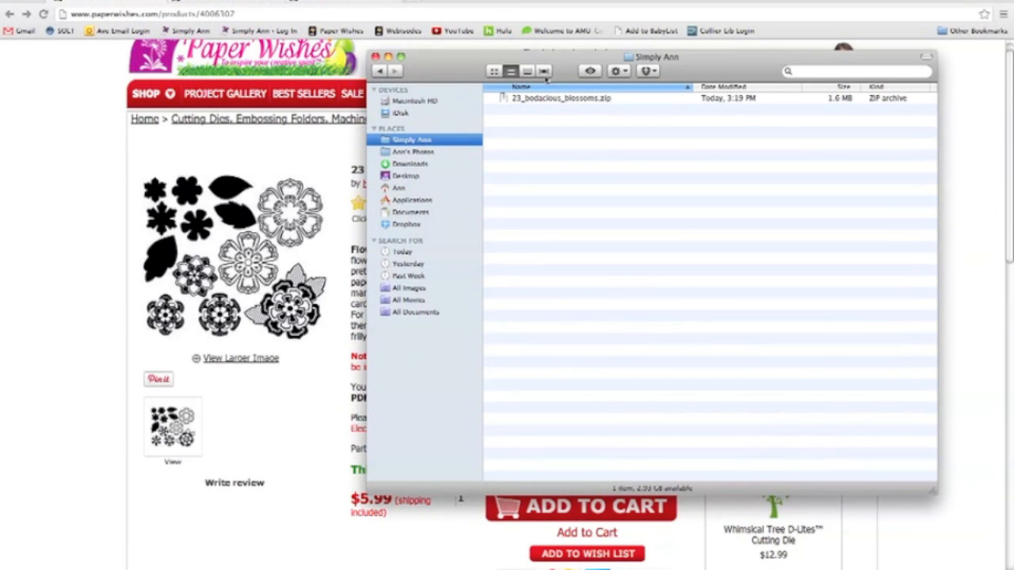
left_click(554, 100)
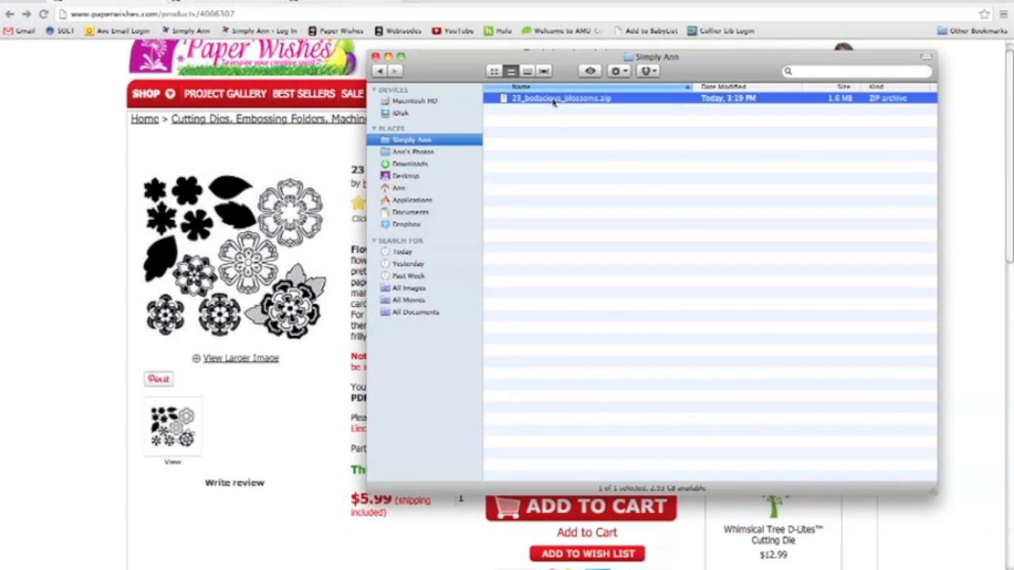
right_click(599, 102)
mouse_move(646, 124)
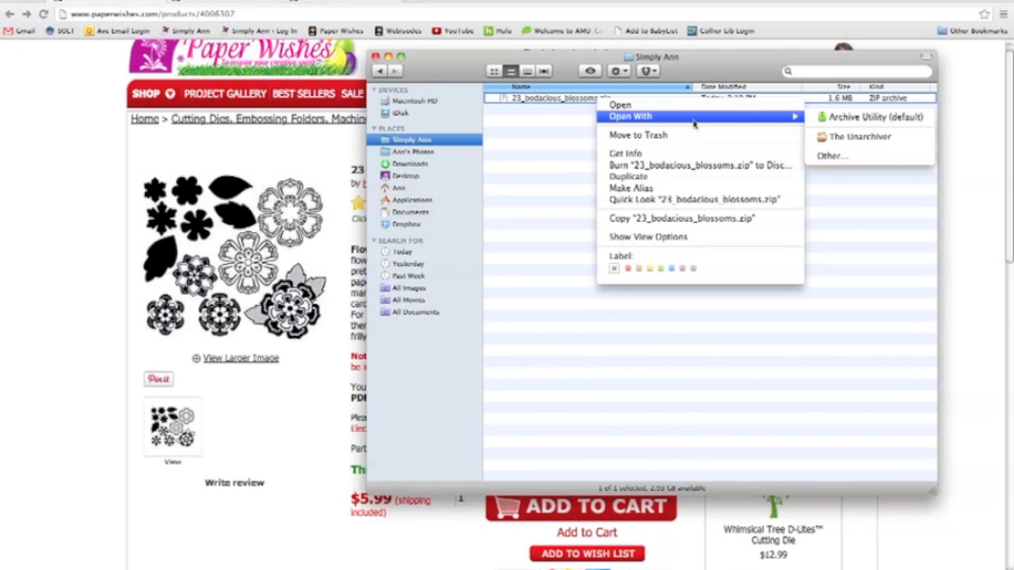
left_click(850, 119)
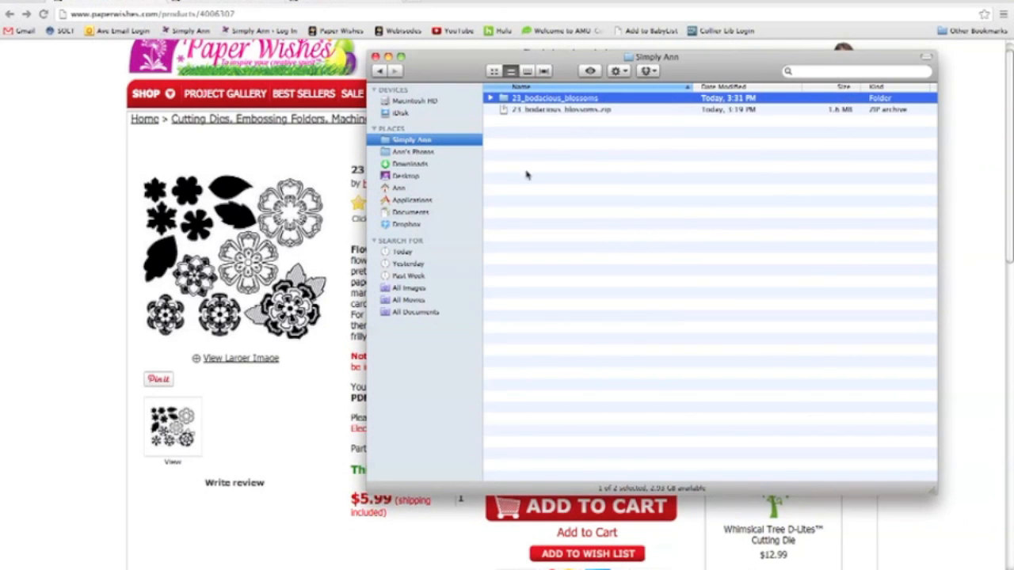
left_click(543, 166)
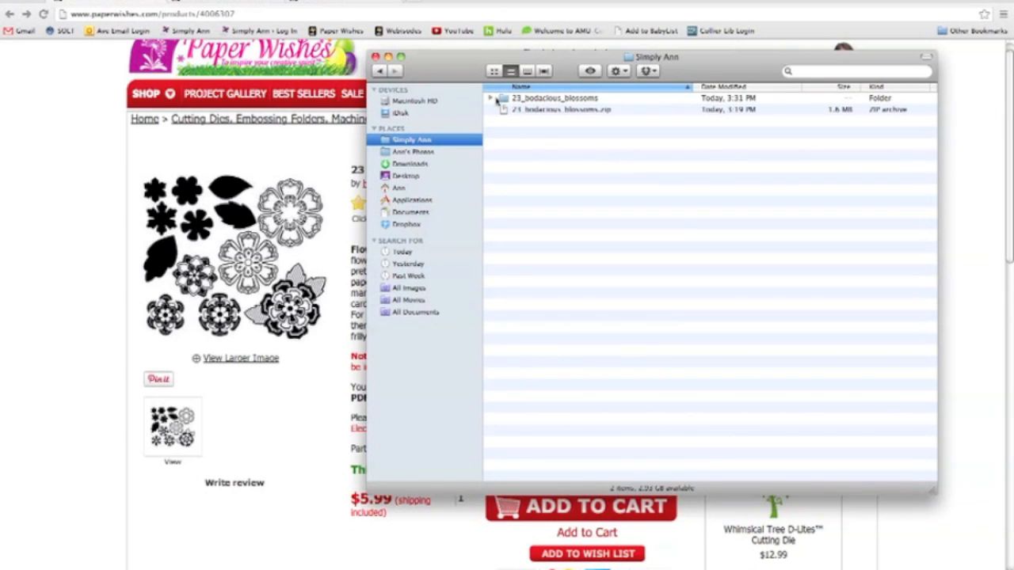
- Move the 23_bodacious_blossoms.zip archive to the Trash, keeping the extracted folder
left_click(505, 100)
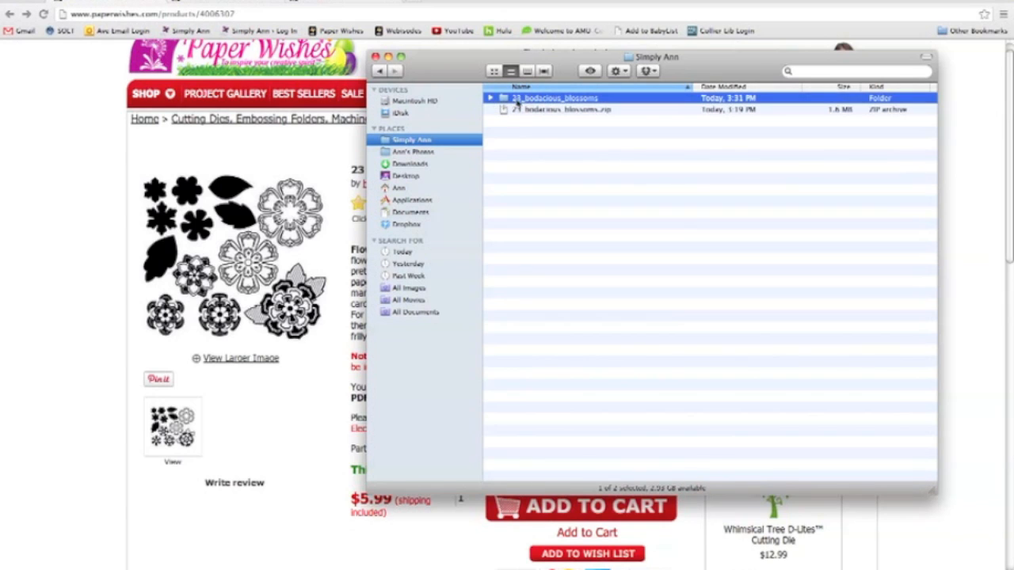
left_click(555, 111)
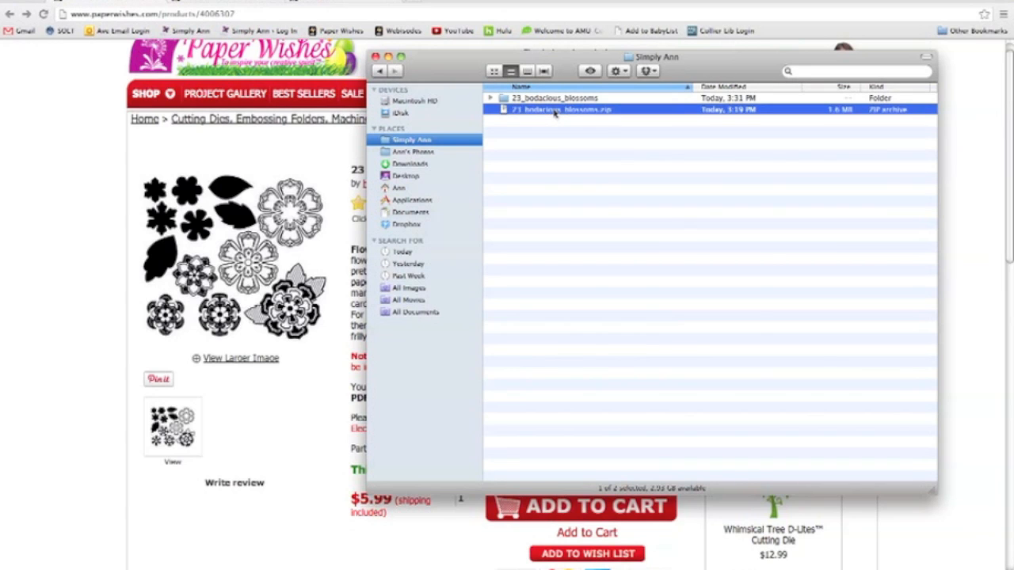
right_click(554, 111)
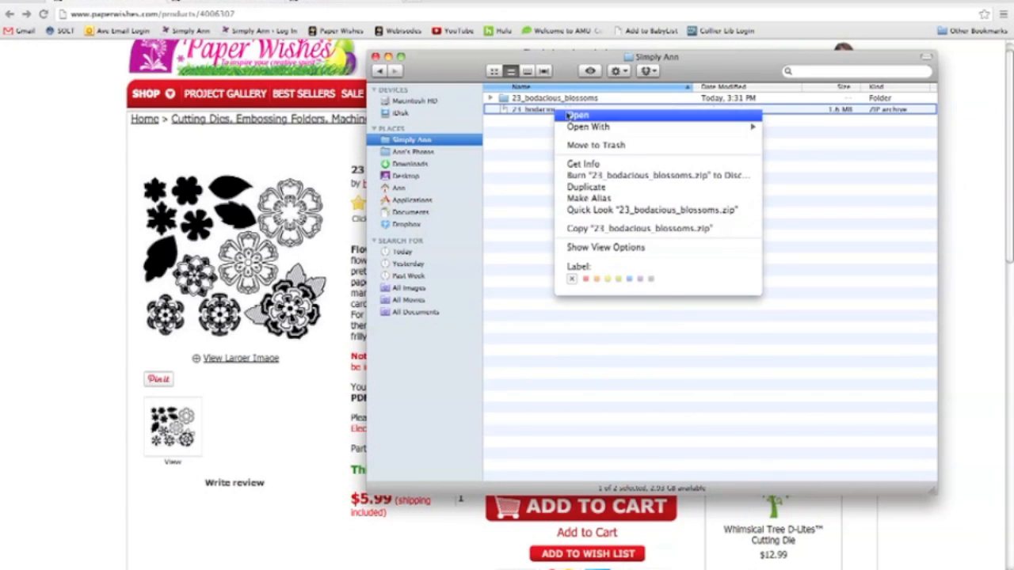
left_click(594, 146)
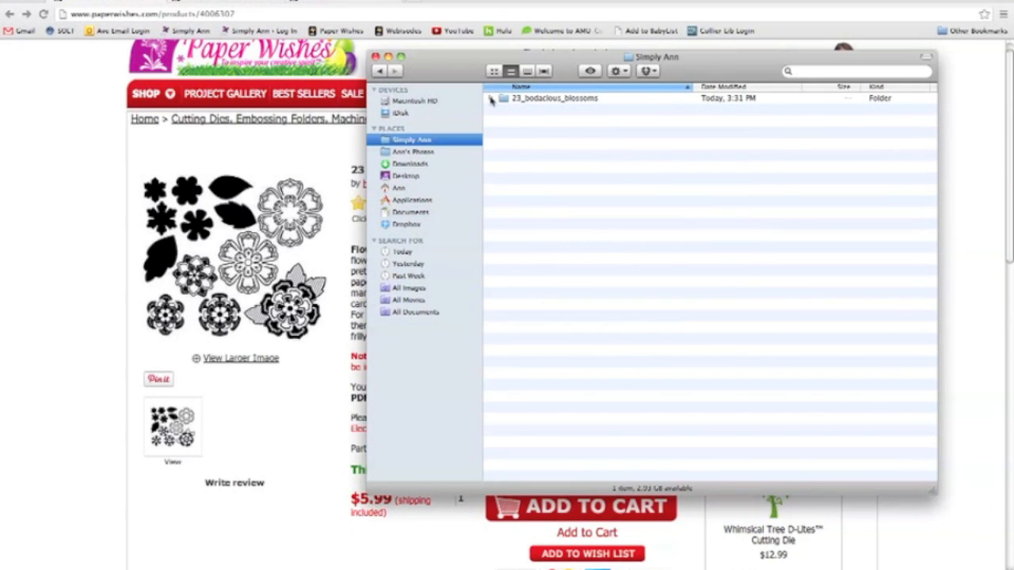
- Examine the format subfolders in 23_bodacious_blossoms, including the files for SVG format cutters, and close the Finder window
left_click(490, 97)
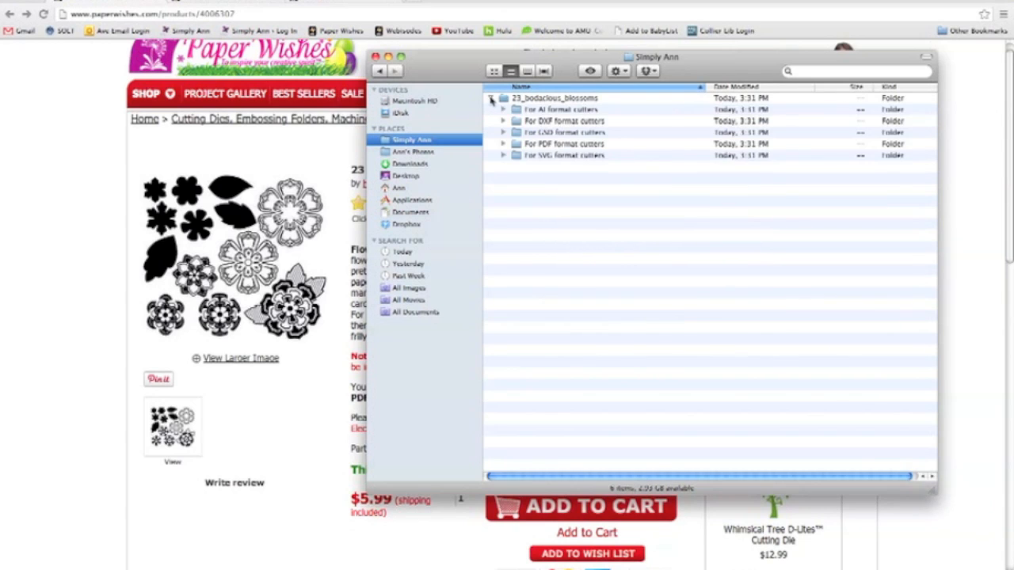
left_click(503, 156)
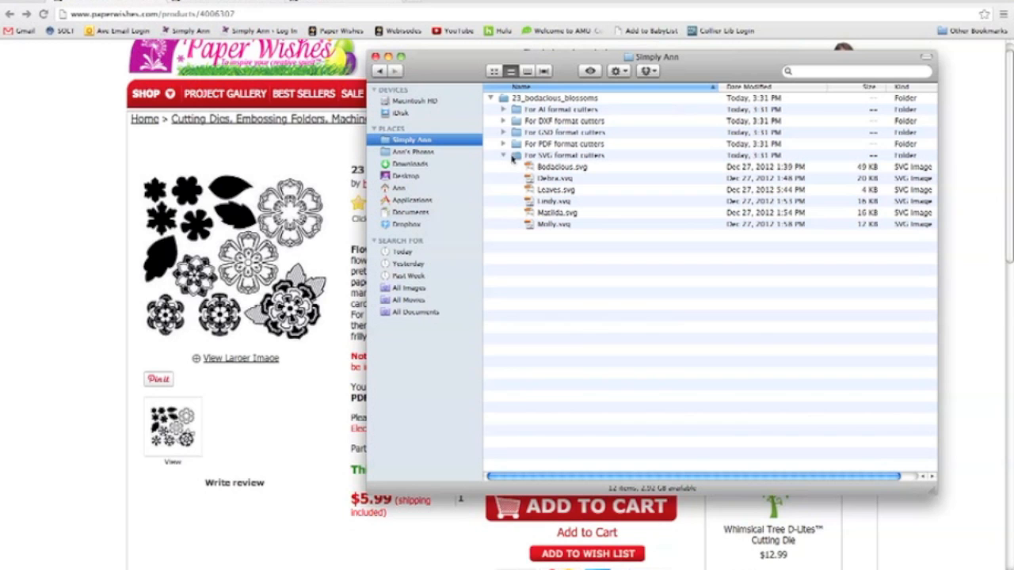
left_click(504, 156)
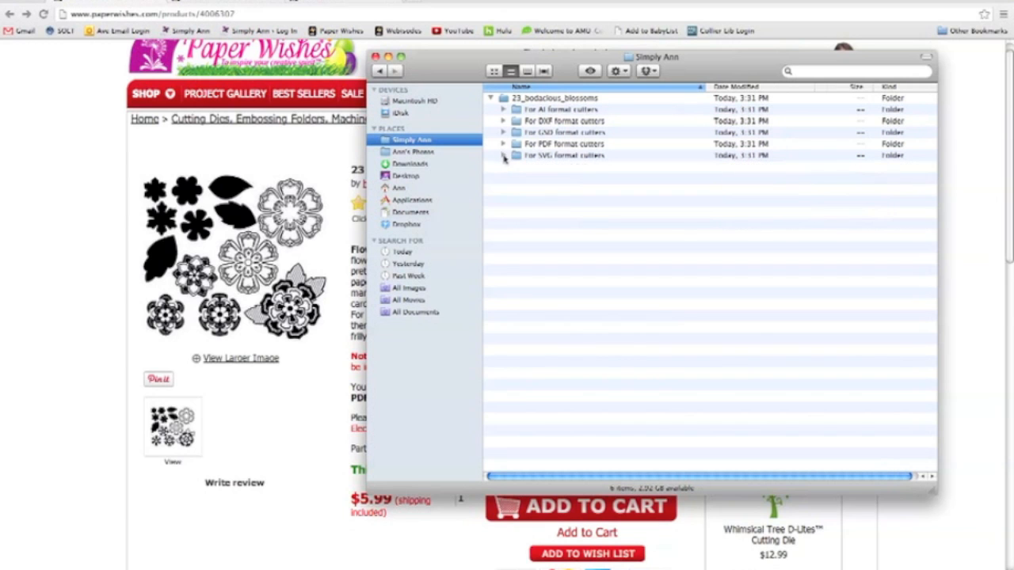
left_click(376, 57)
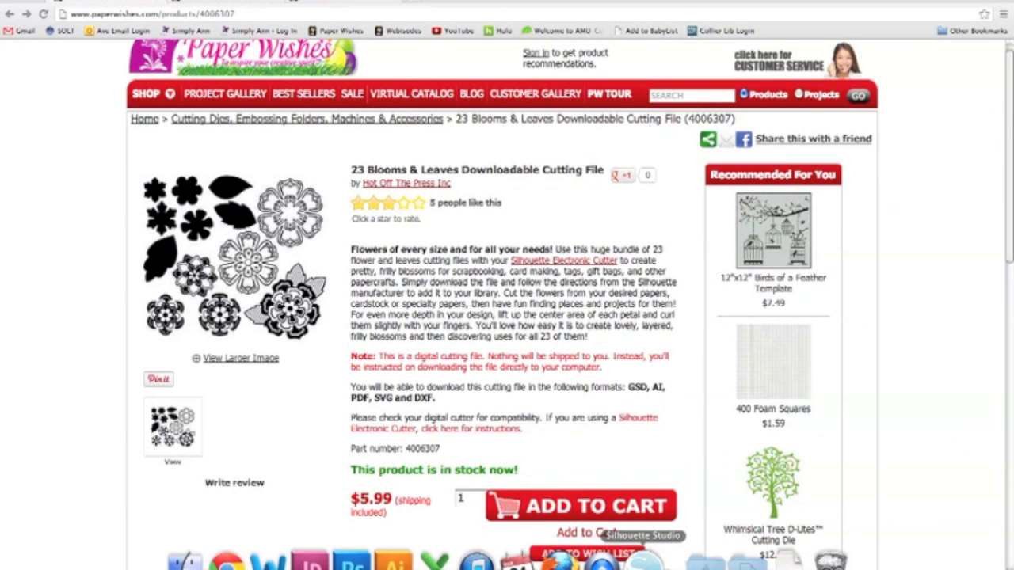
- Switch to Silhouette Studio, start an import to My Library and browse to the 23_bodacious_blossoms folder
left_click(642, 564)
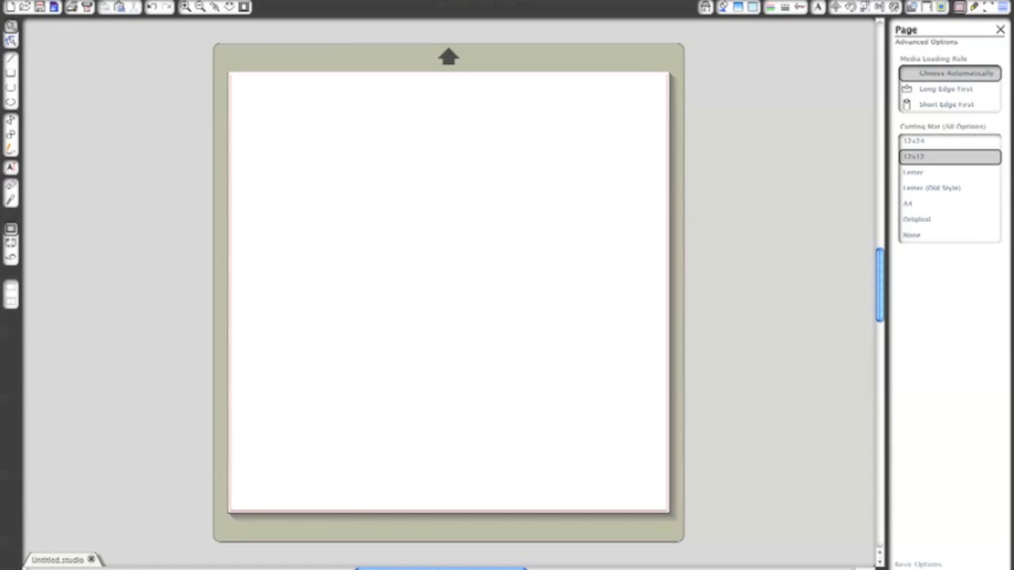
left_click(122, 0)
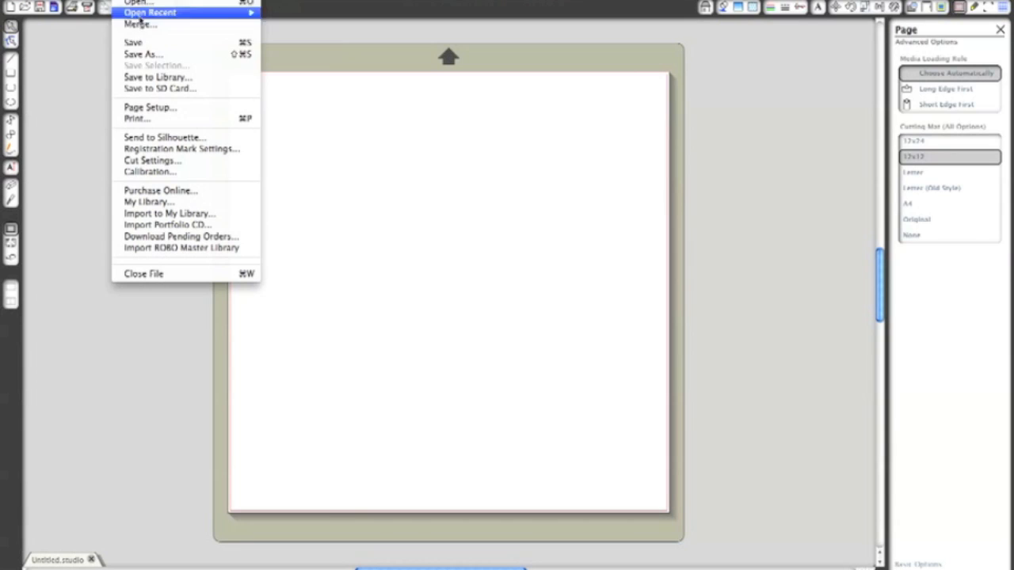
left_click(176, 215)
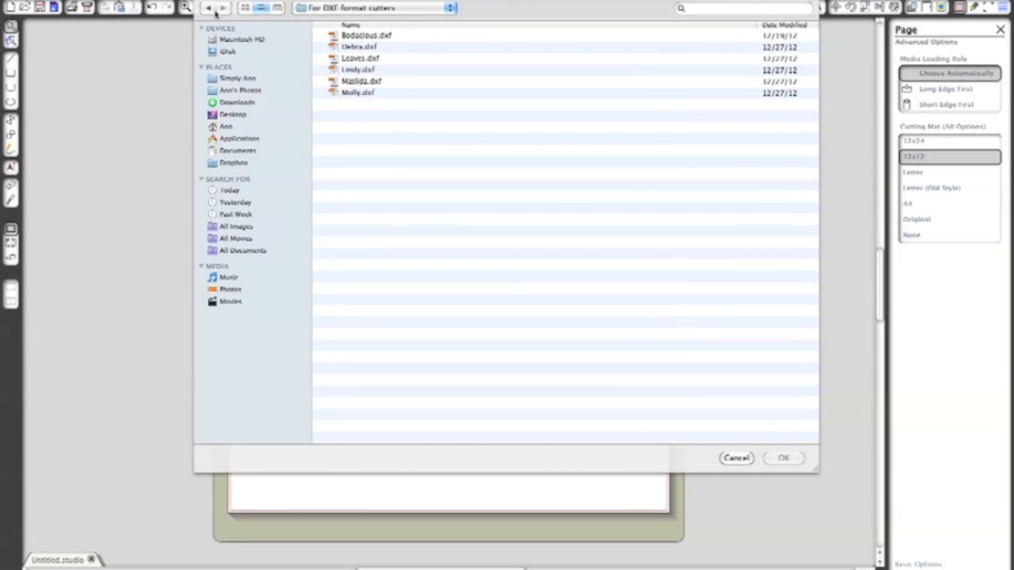
left_click(371, 9)
left_click(358, 21)
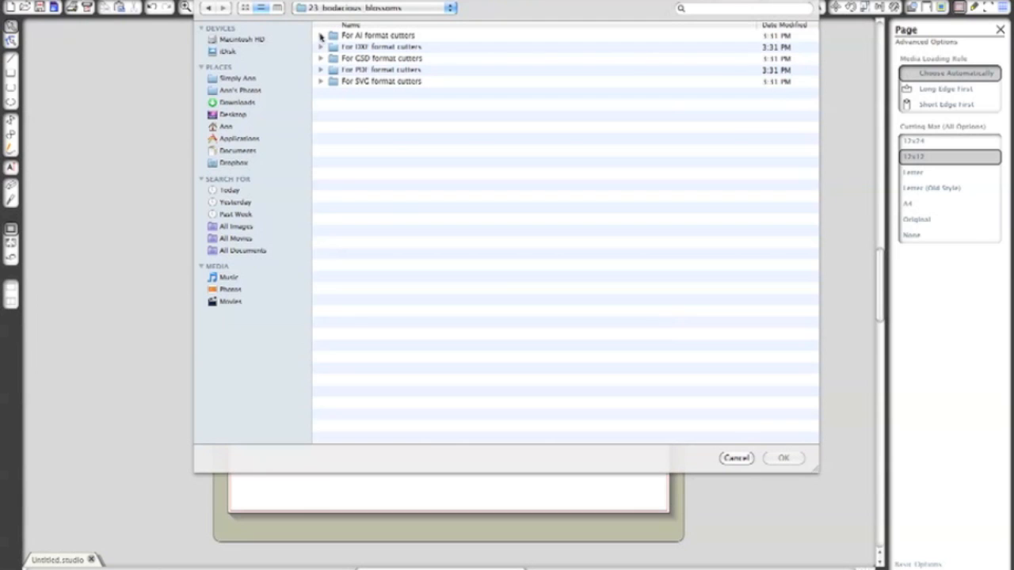
- Choose Bodacious.dxf from the For DXF format cutters folder as the file to import
left_click(320, 36)
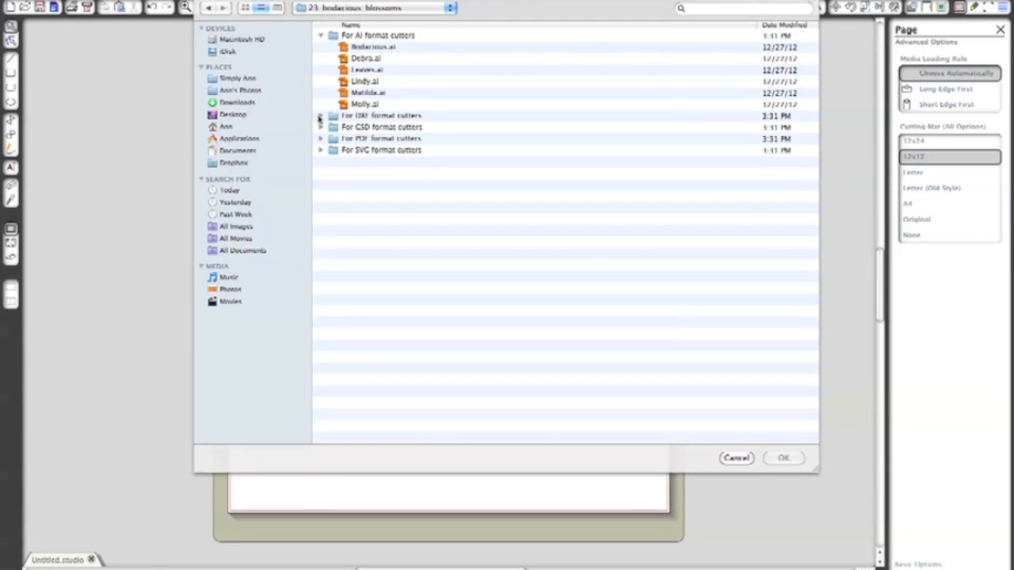
left_click(321, 35)
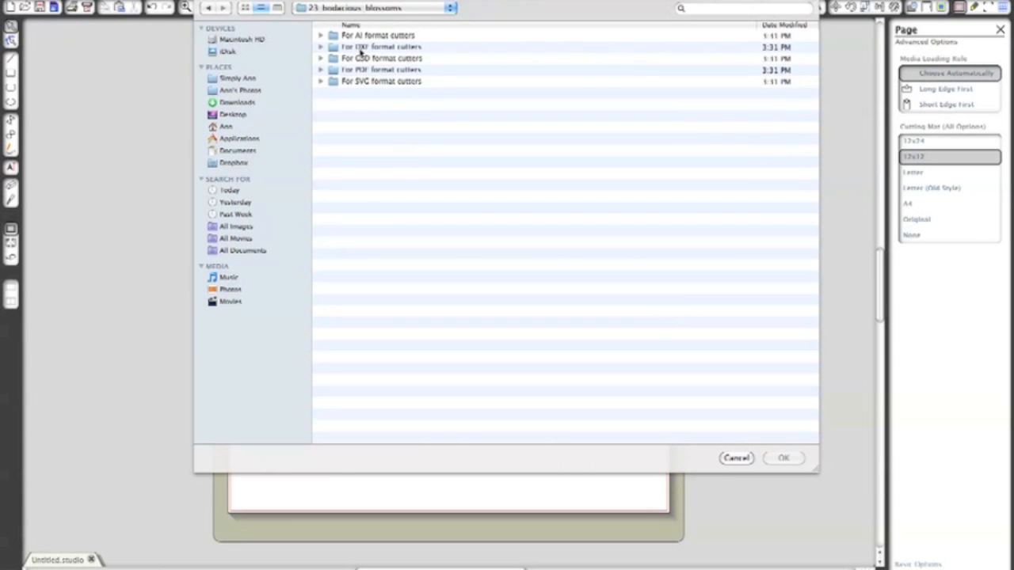
left_click(321, 48)
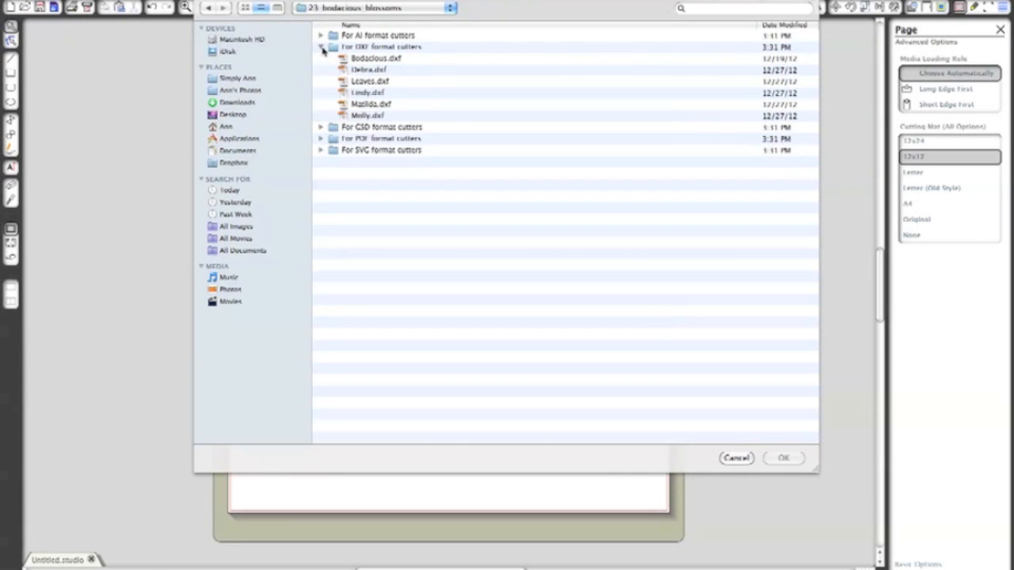
left_click(366, 59)
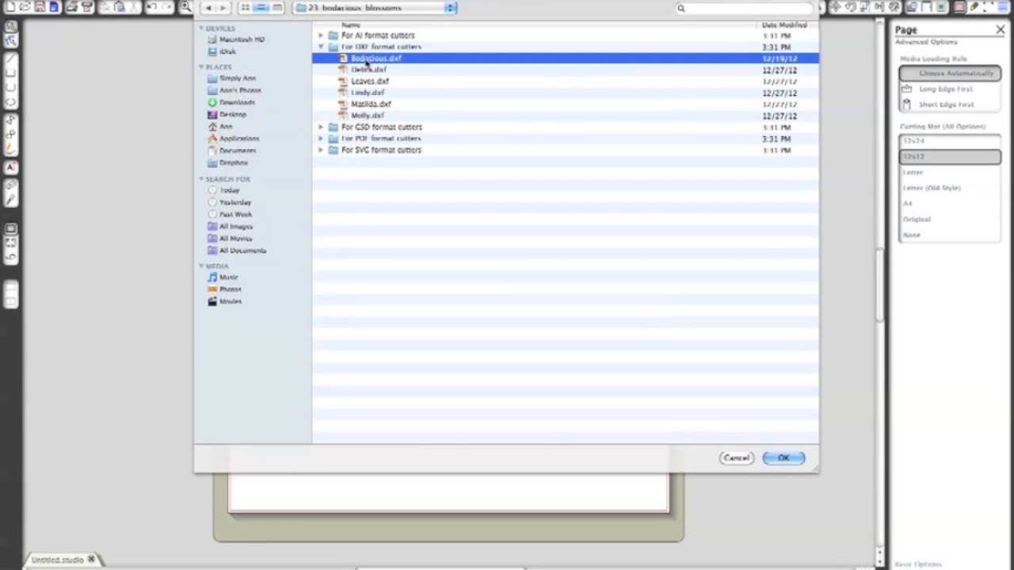
left_click(800, 459)
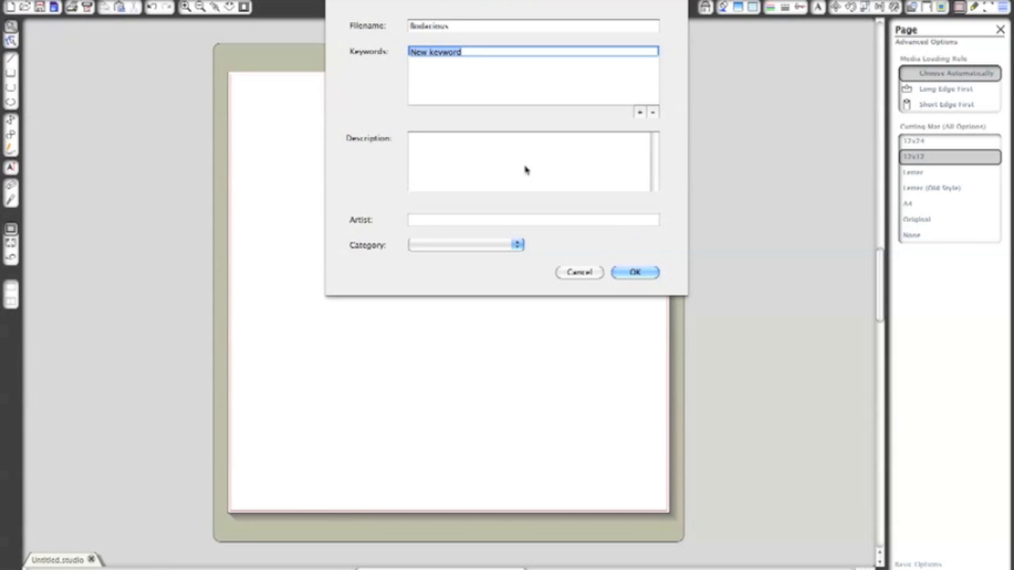
- Give the Bodacious design the keyword "flowers", the description "Bodacious Blooms" and the category Regular Cut
left_click(460, 25)
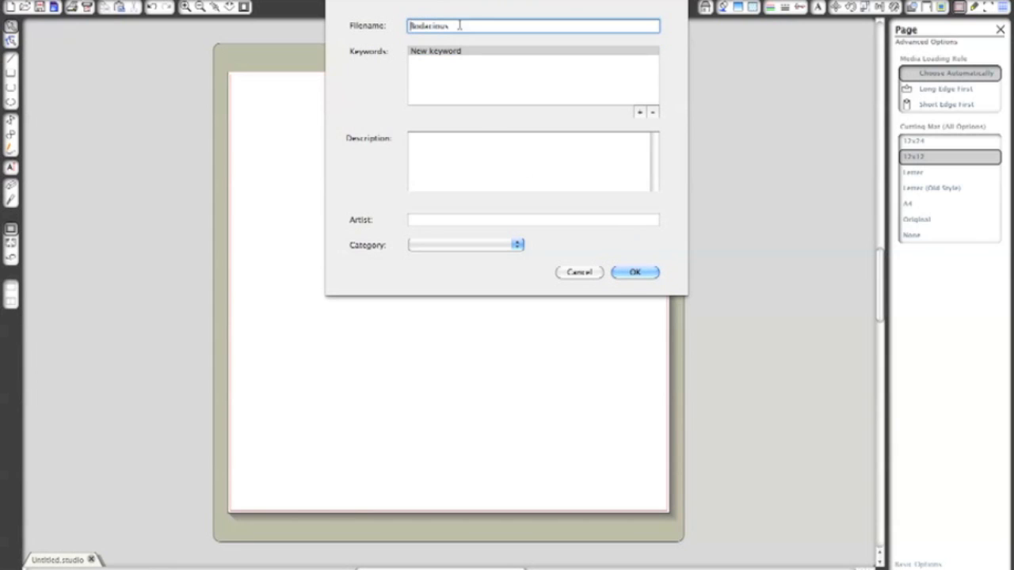
left_click(462, 51)
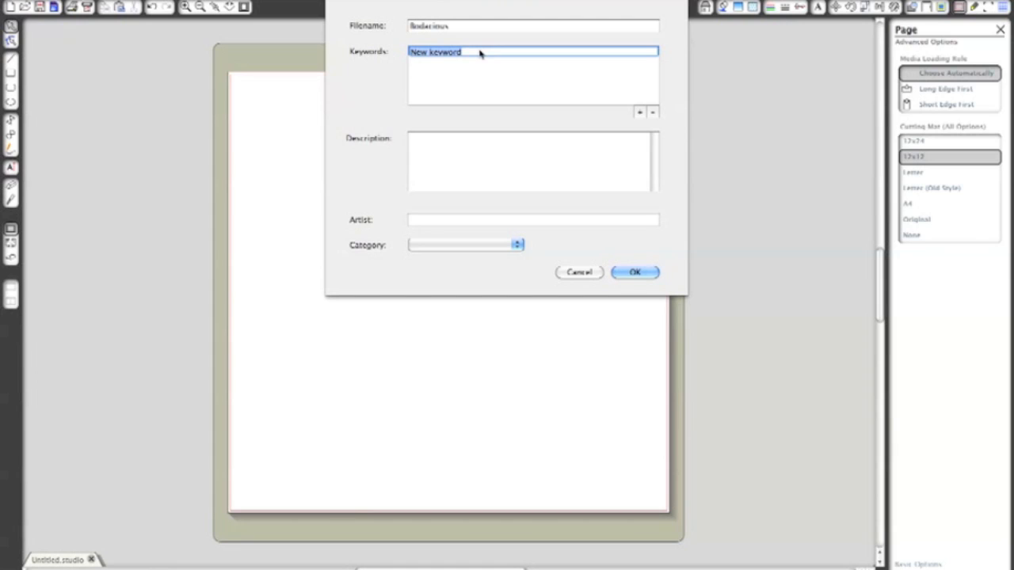
type("row")
left_click(528, 157)
type("Bodacious Blooms")
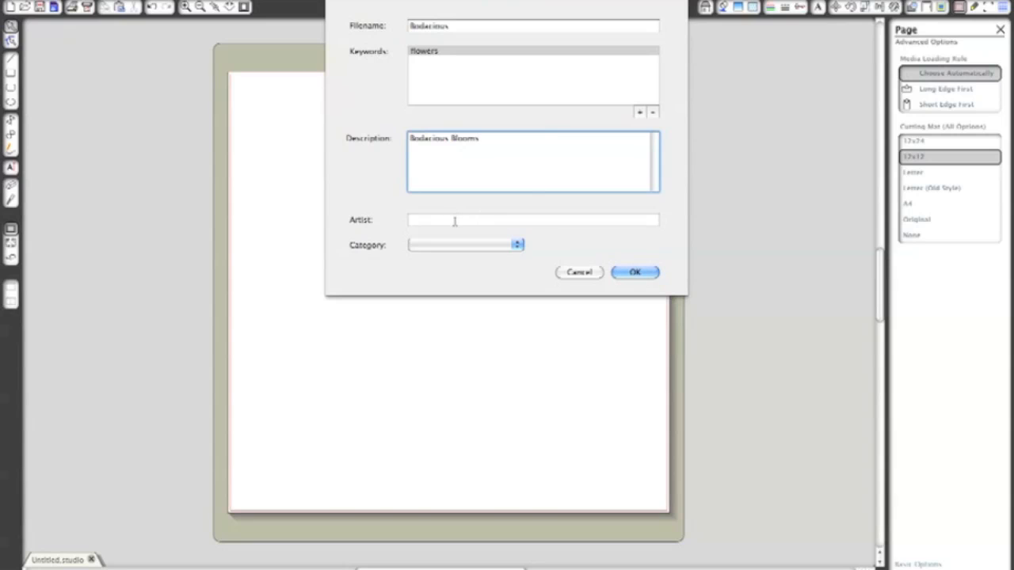
left_click(456, 244)
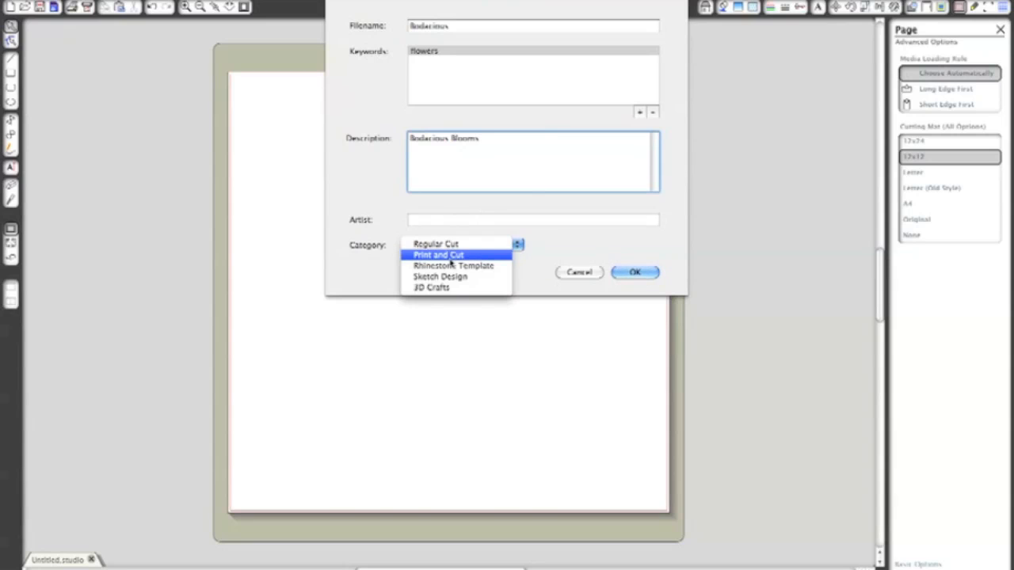
left_click(449, 246)
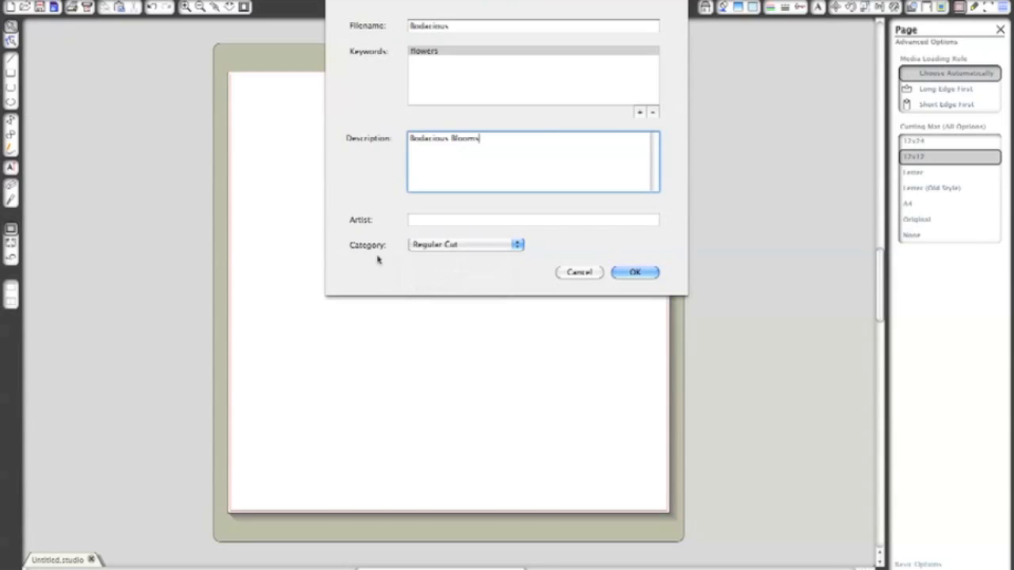
- Finish the Bodacious import and open the Lindy flower design from My Own Designs in the library
left_click(637, 274)
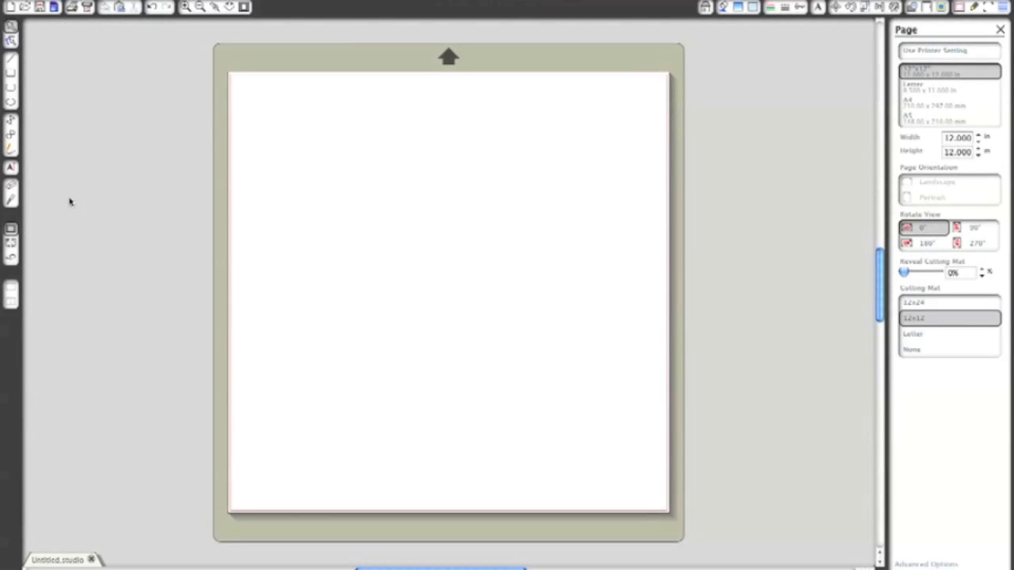
left_click(10, 244)
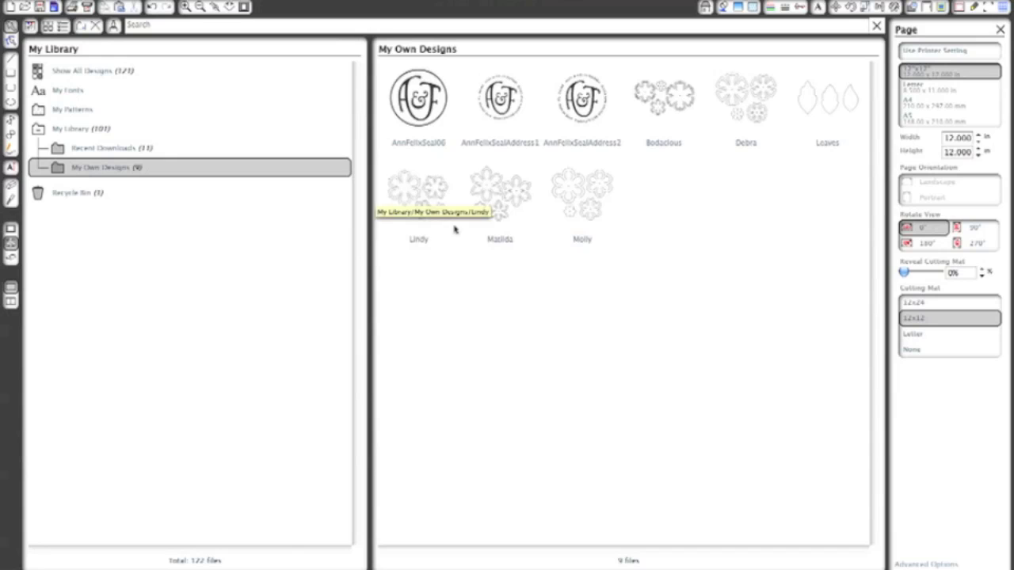
double_click(424, 201)
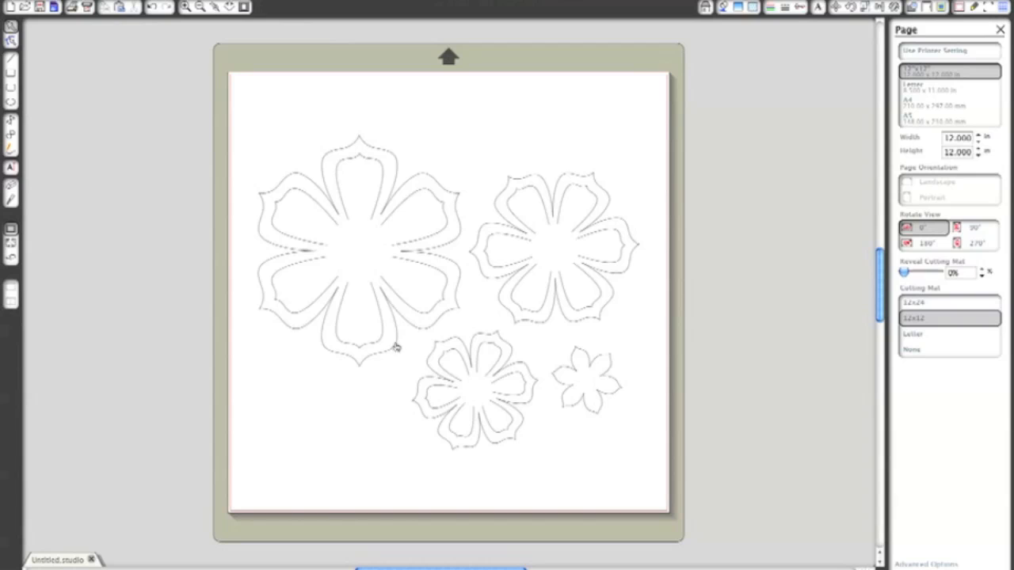
- Move the whole Lindy flower set up toward the upper edge of the page and deselect it
left_click_drag(396, 347, 387, 324)
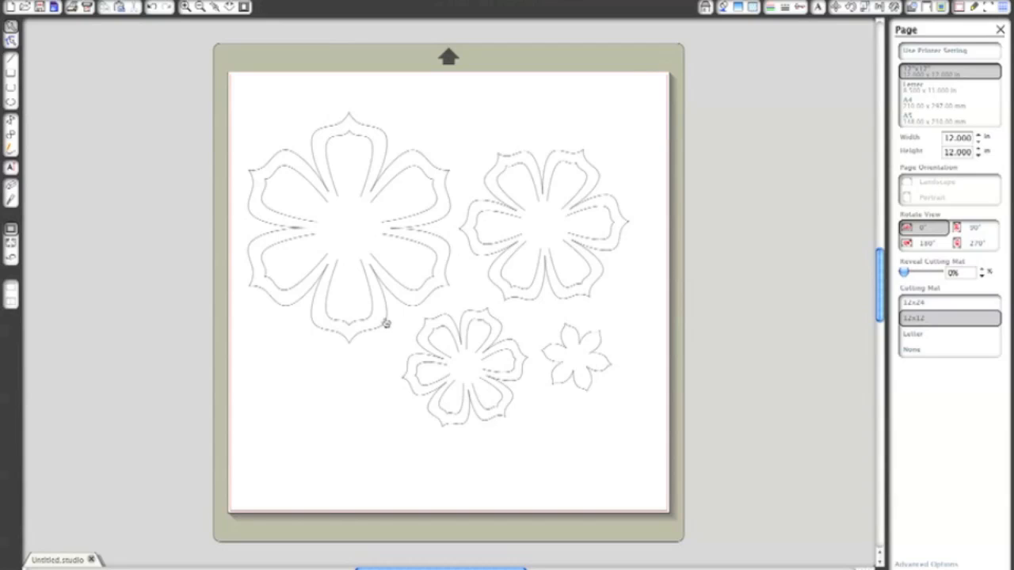
left_click_drag(387, 323, 391, 290)
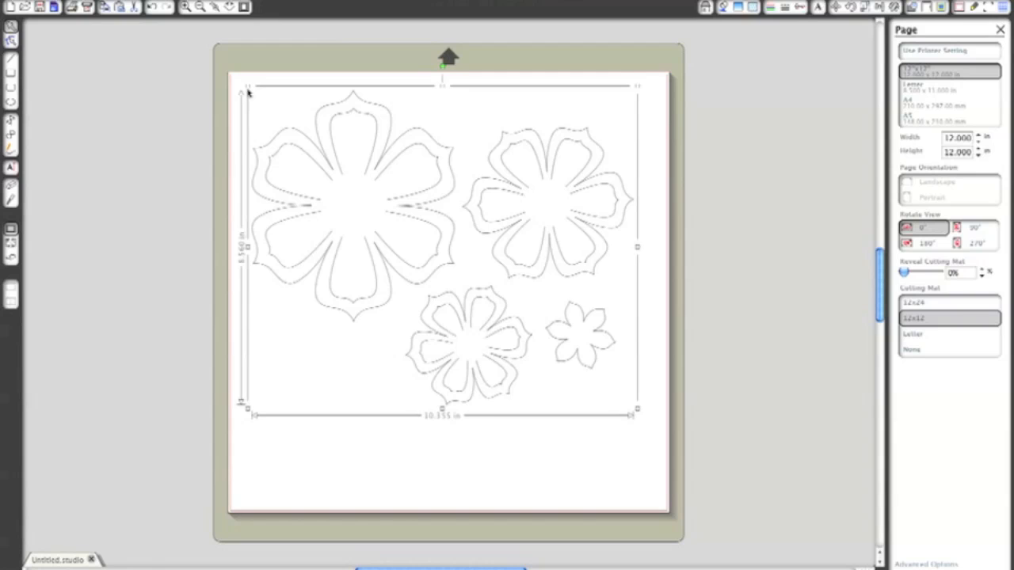
scroll(249, 93, "down", 1)
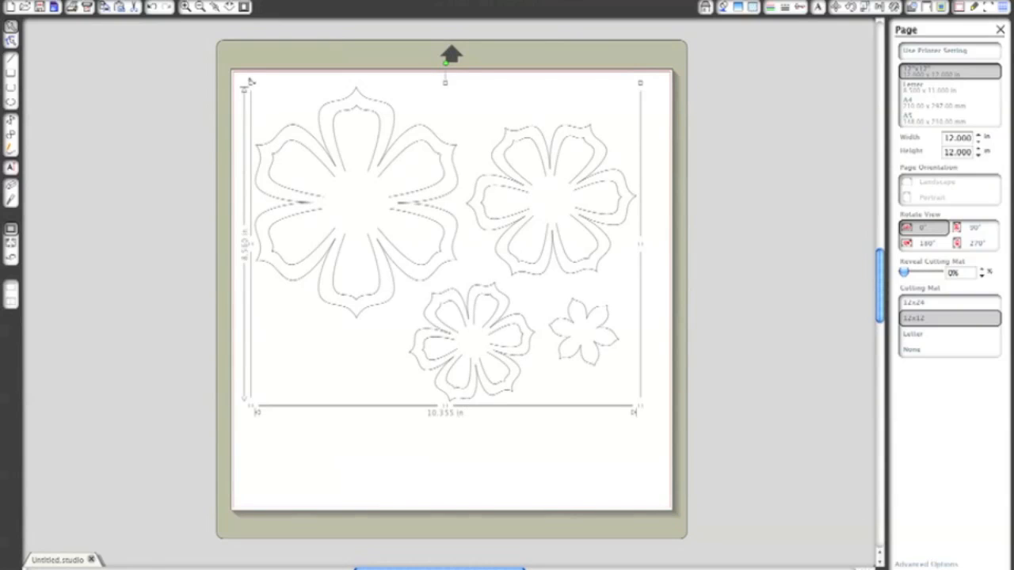
left_click_drag(250, 80, 249, 178)
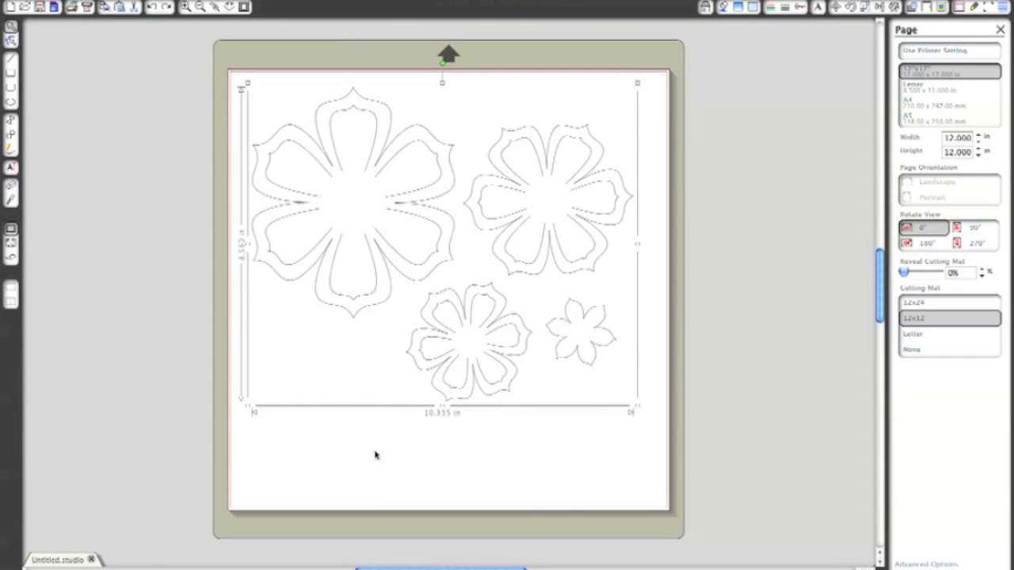
left_click(365, 485)
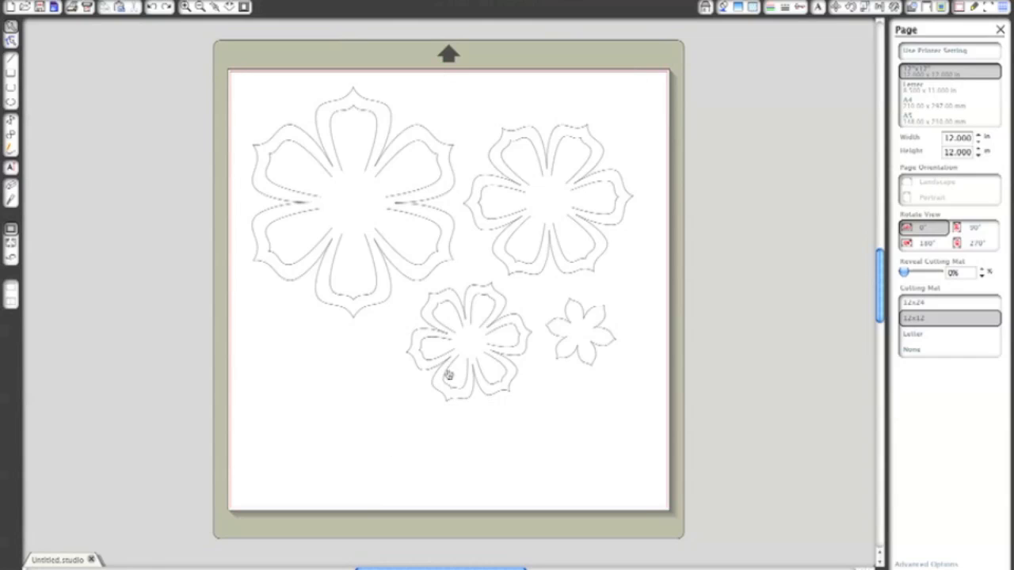
- Ungroup the Lindy flower set into its separate flower shapes
left_click(425, 374)
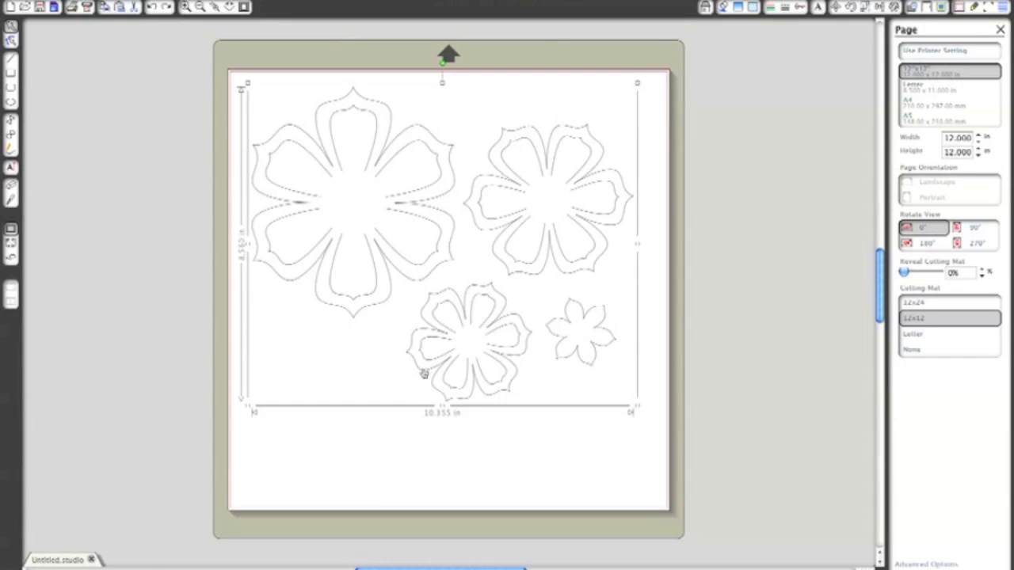
right_click(425, 374)
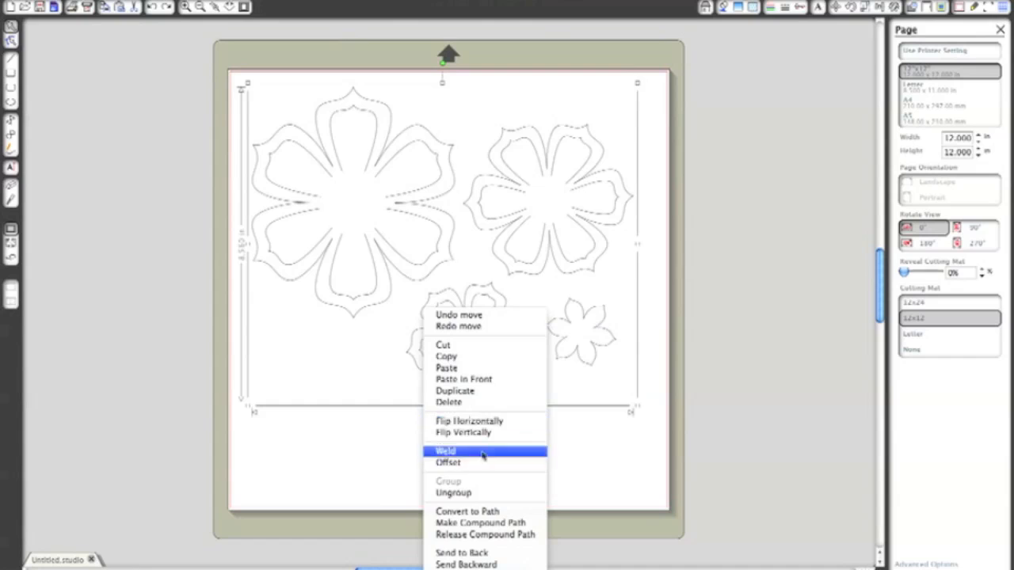
left_click(462, 493)
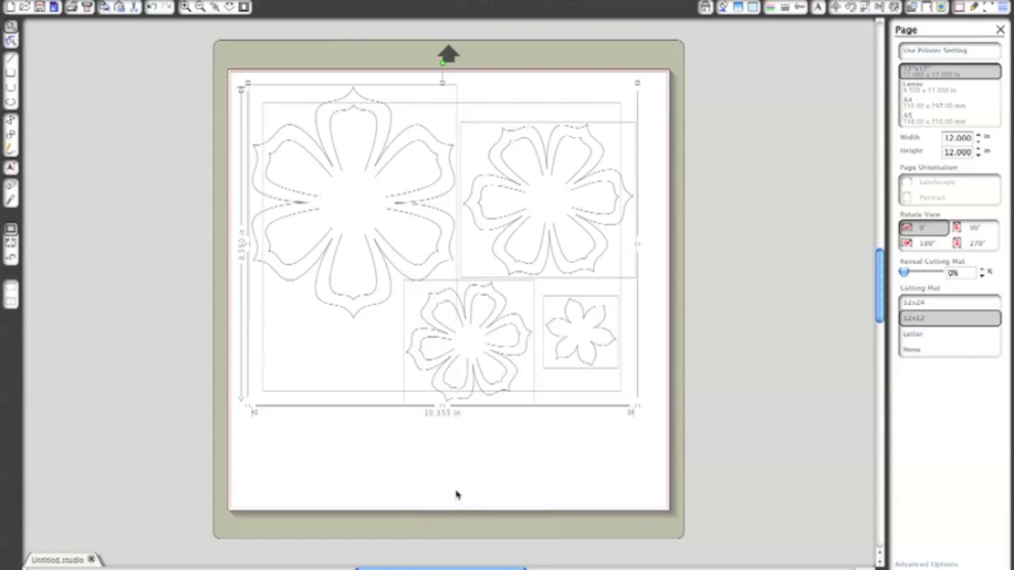
left_click(456, 495)
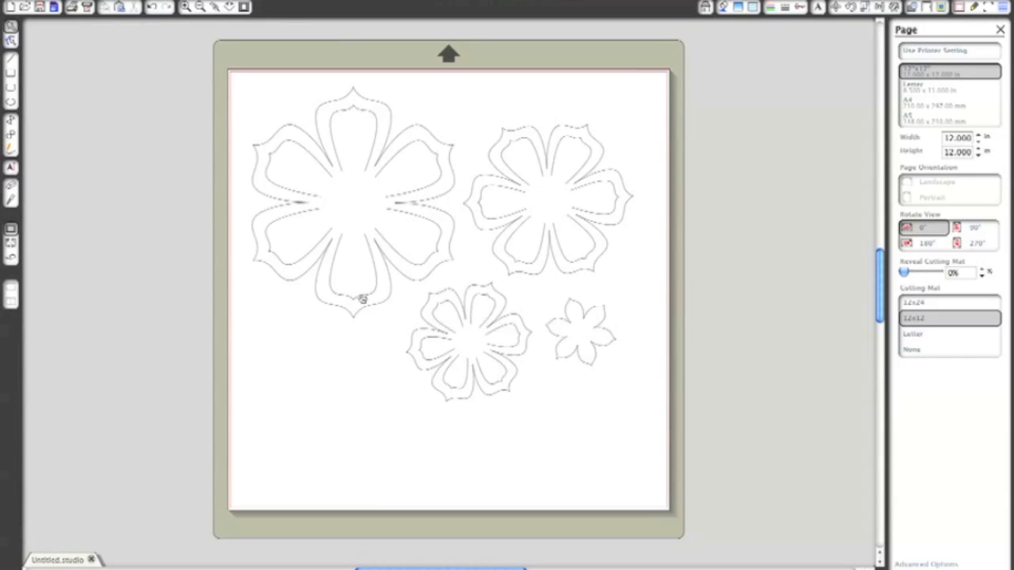
- Try moving the large flower's outer outline and the inner petals apart, undoing each move
left_click_drag(371, 310, 347, 398)
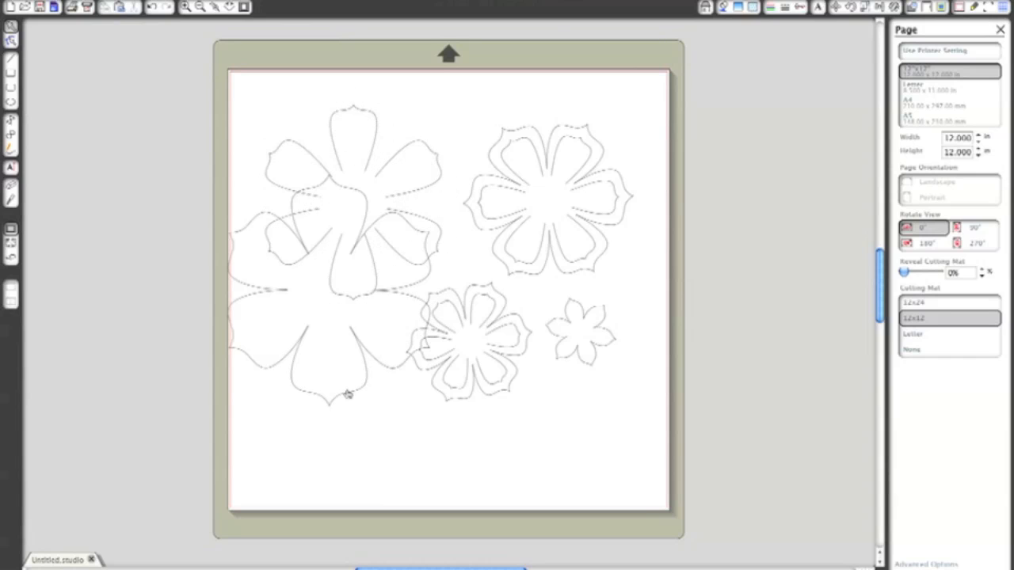
key("ctrl+z")
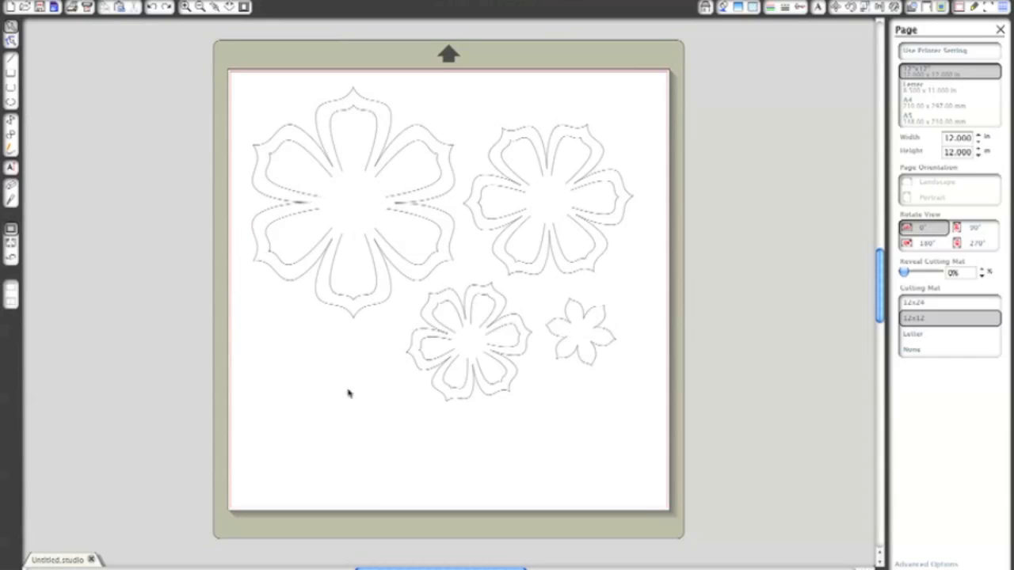
left_click_drag(335, 245, 318, 323)
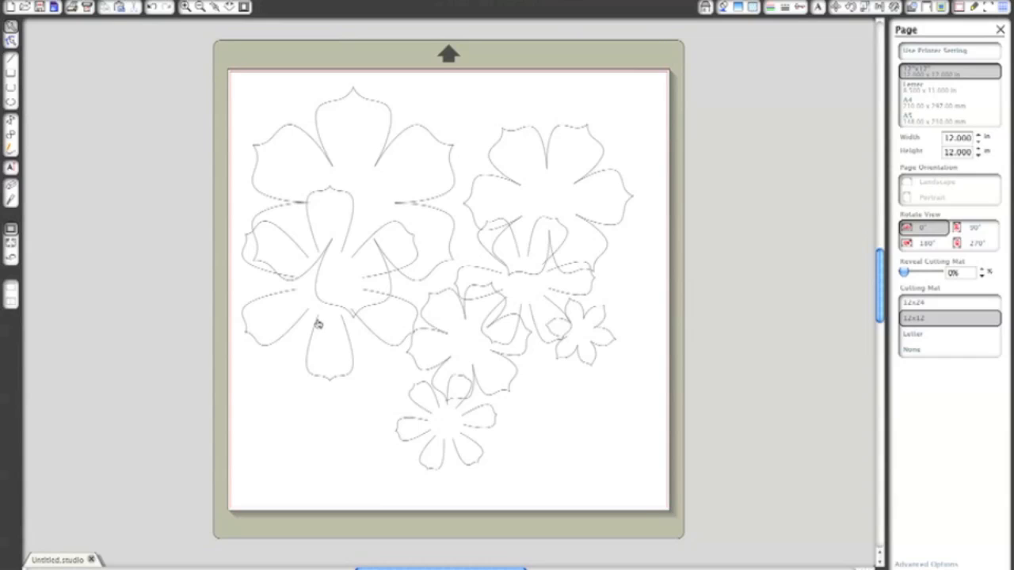
key("ctrl+z")
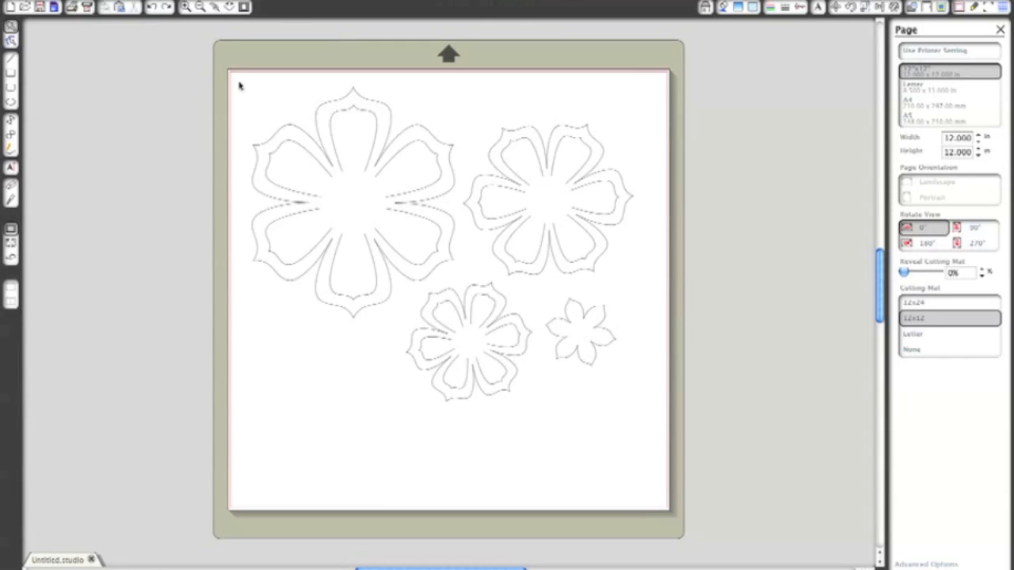
- Release the compound paths of all the Lindy flower shapes together
left_click_drag(234, 80, 646, 435)
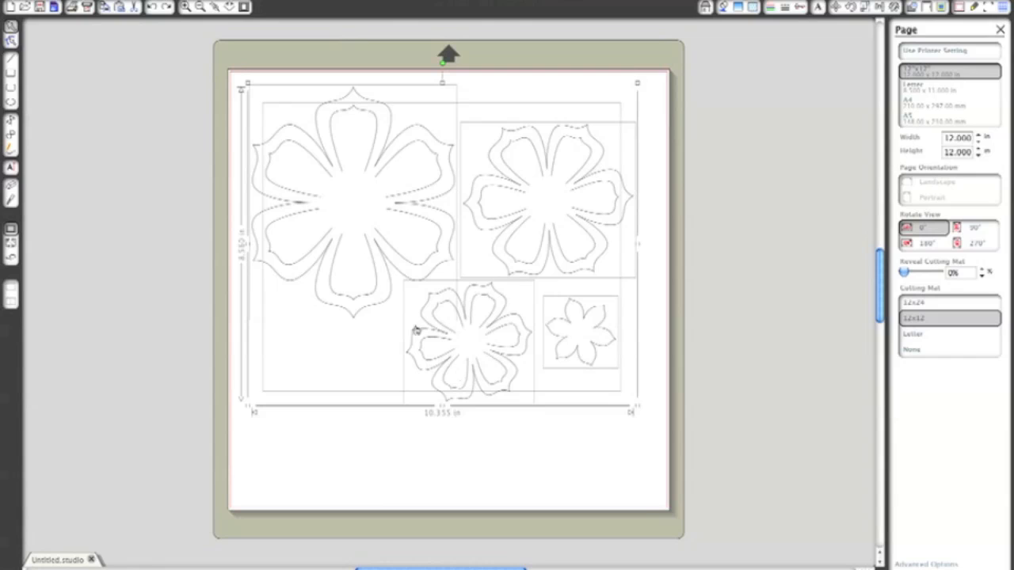
right_click(466, 369)
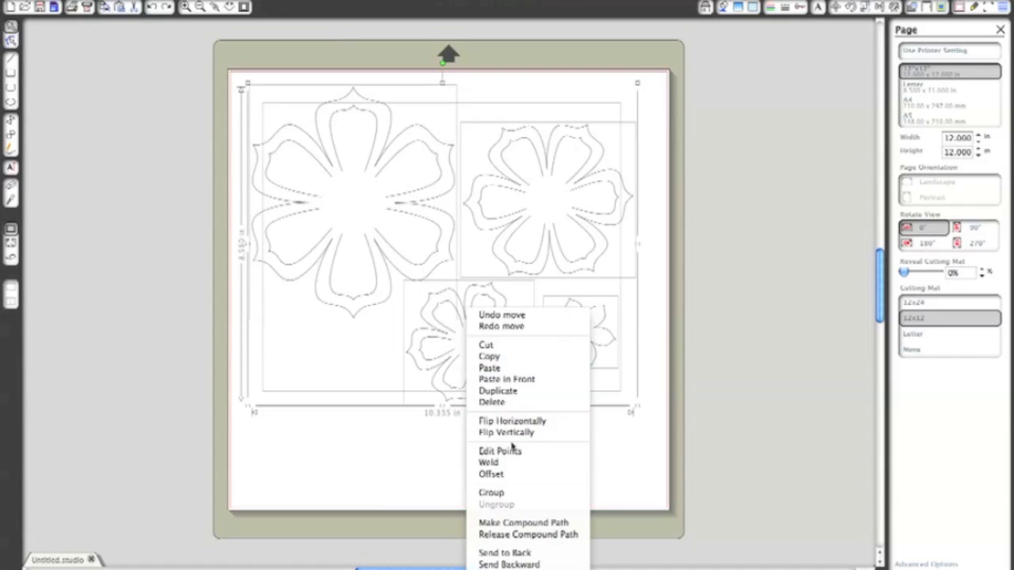
left_click(529, 536)
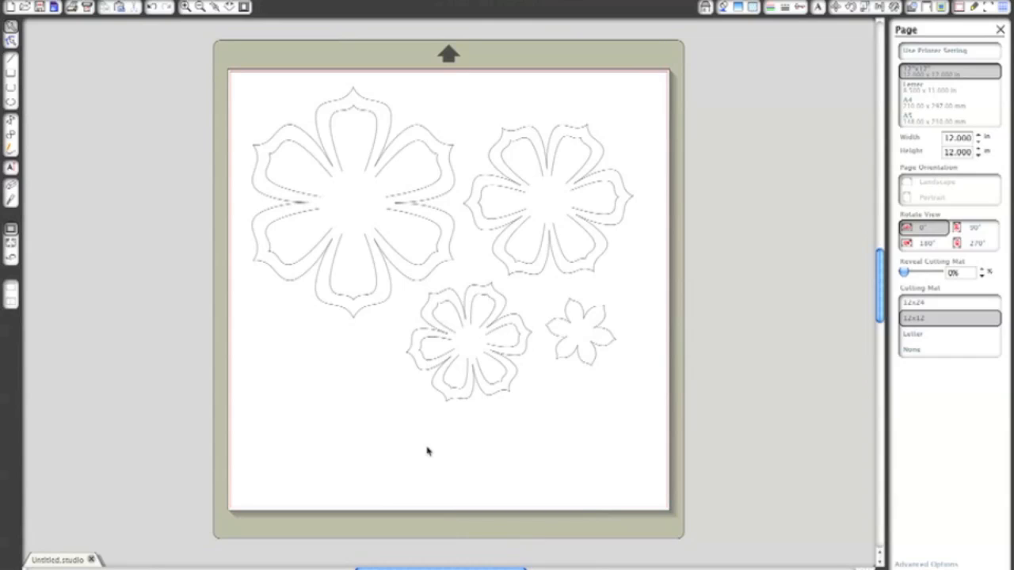
- Check the pieces of the large and medium-small flowers by selecting individual inner petals and outer outlines
left_click(375, 294)
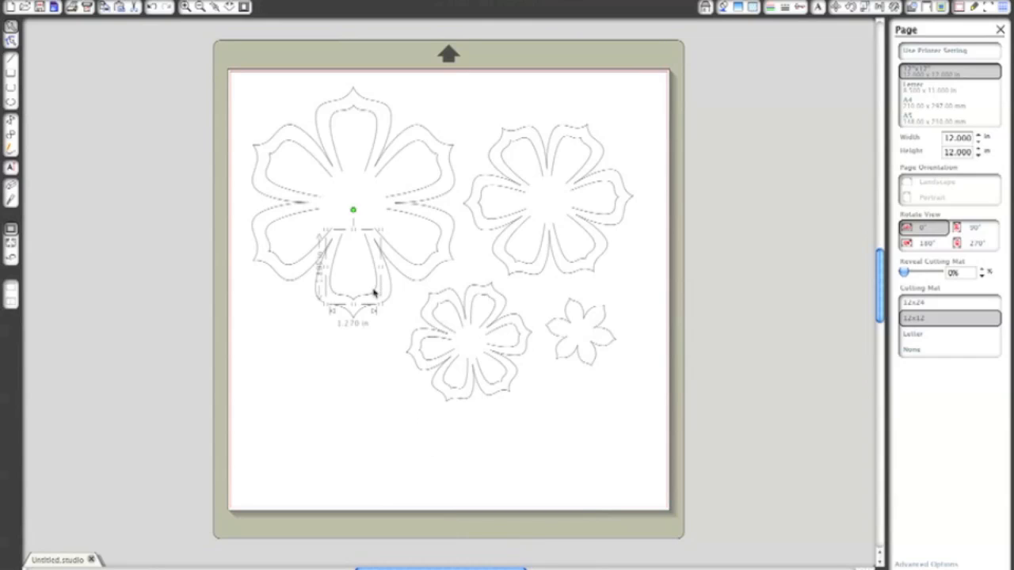
left_click(417, 267)
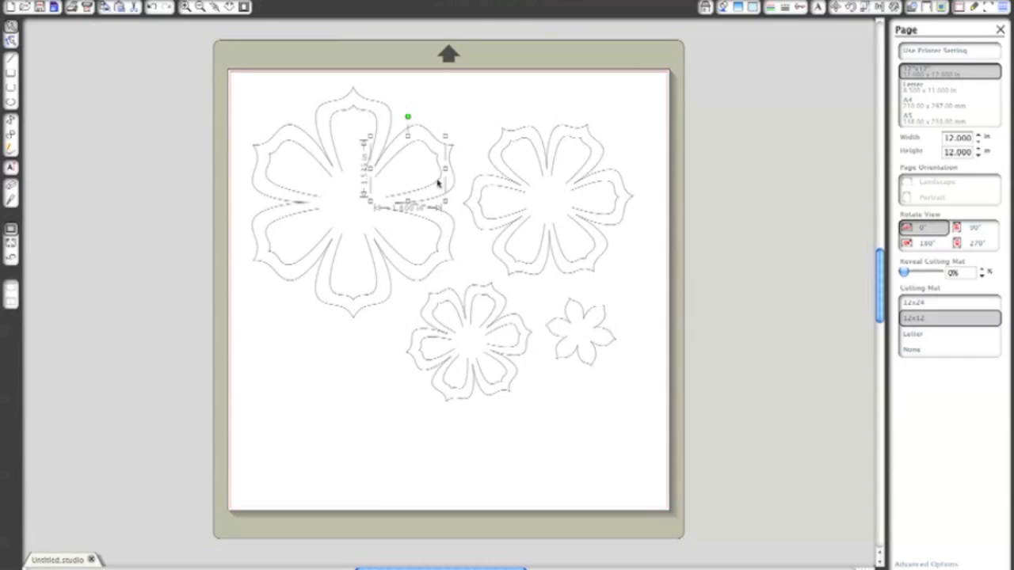
left_click(381, 122)
left_click(301, 151)
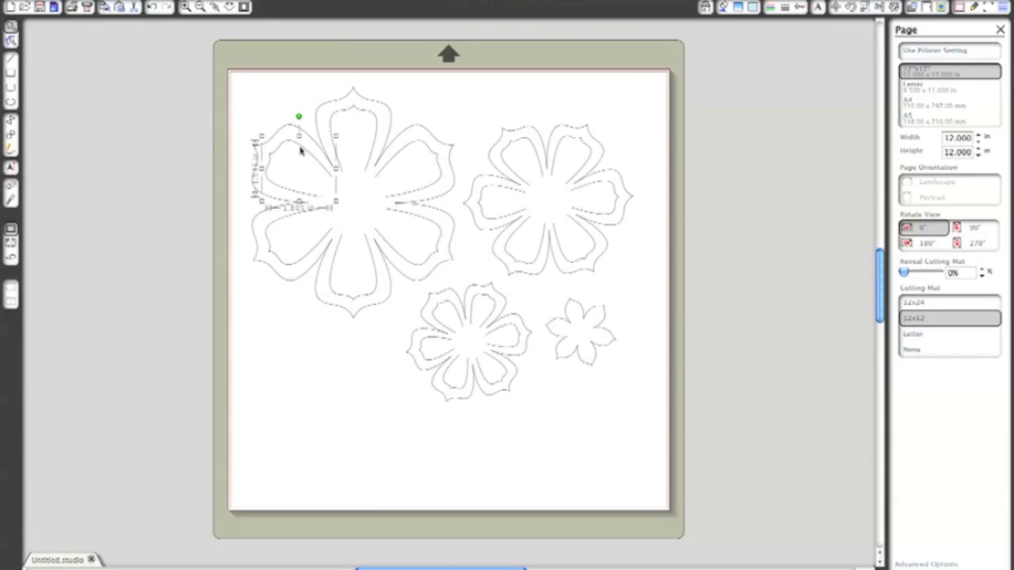
left_click(257, 222)
left_click(418, 358)
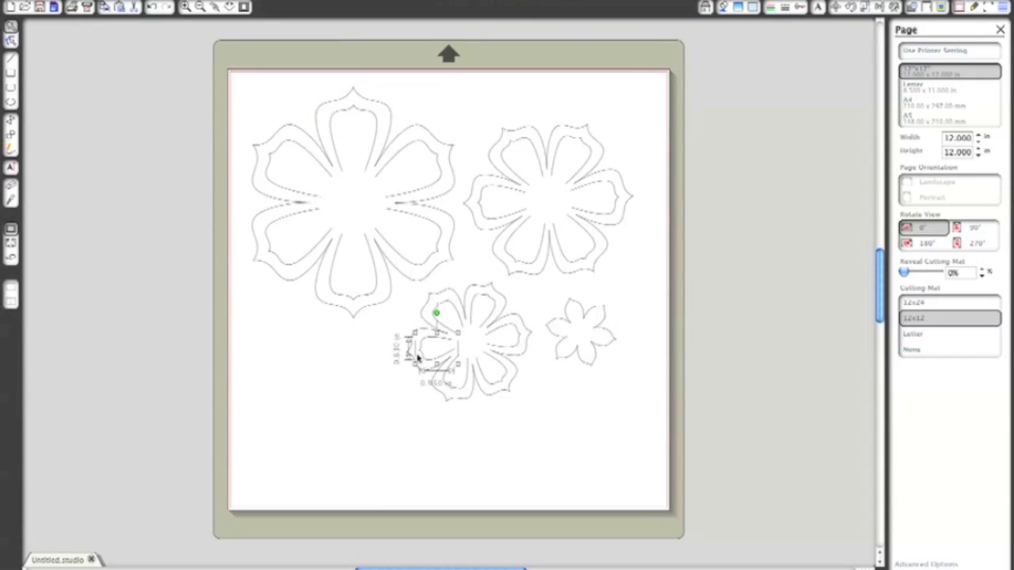
left_click(474, 290)
left_click(474, 291)
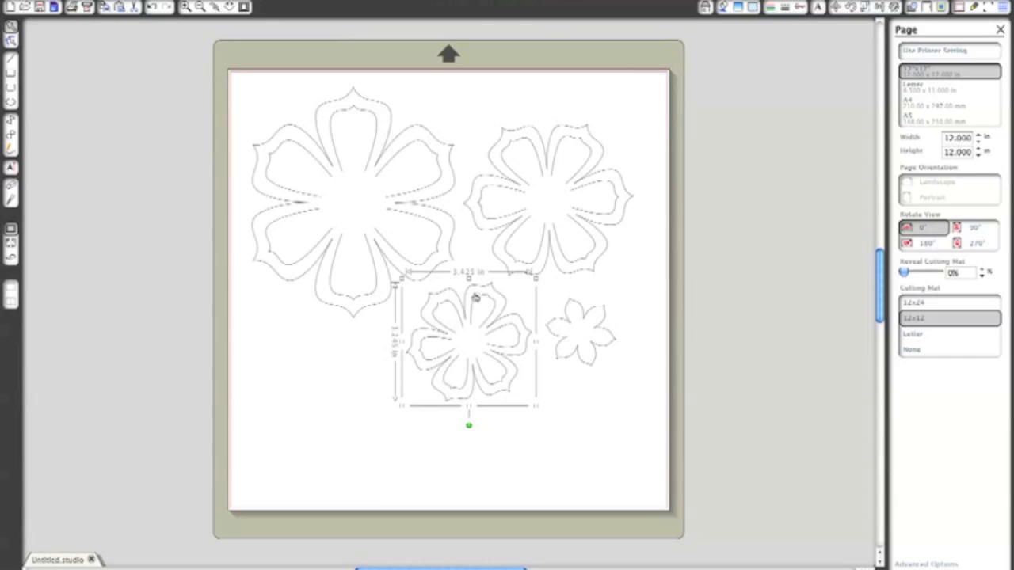
left_click(519, 440)
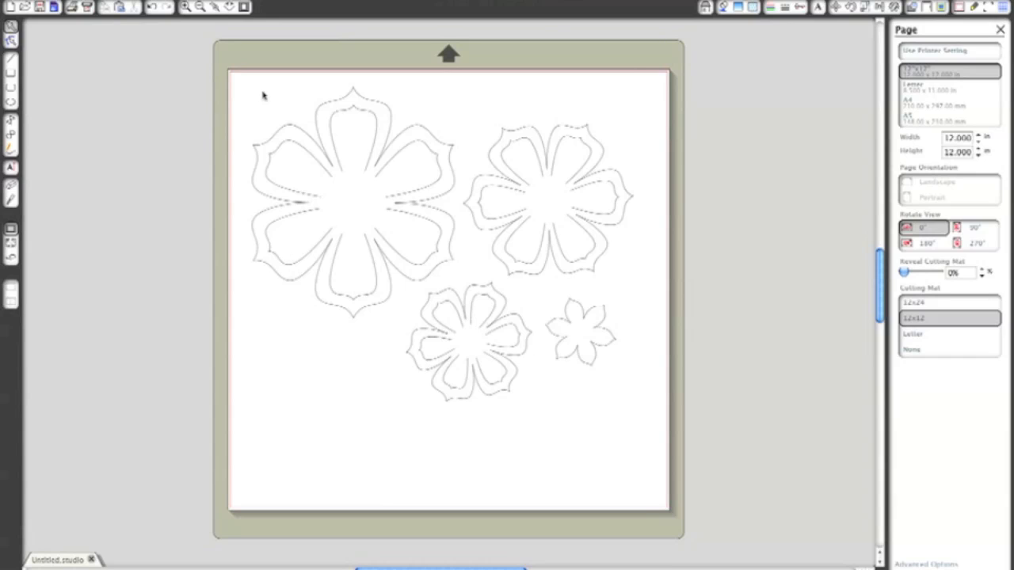
- Group the large flower's outline with its inner petals and shift the group slightly toward the page's upper-left corner
left_click_drag(235, 82, 466, 321)
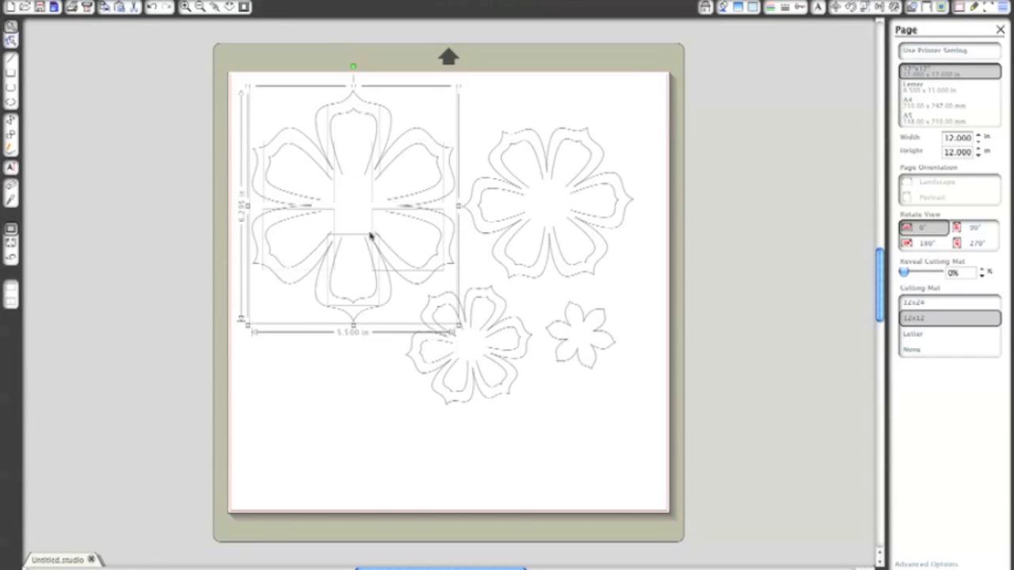
right_click(414, 287)
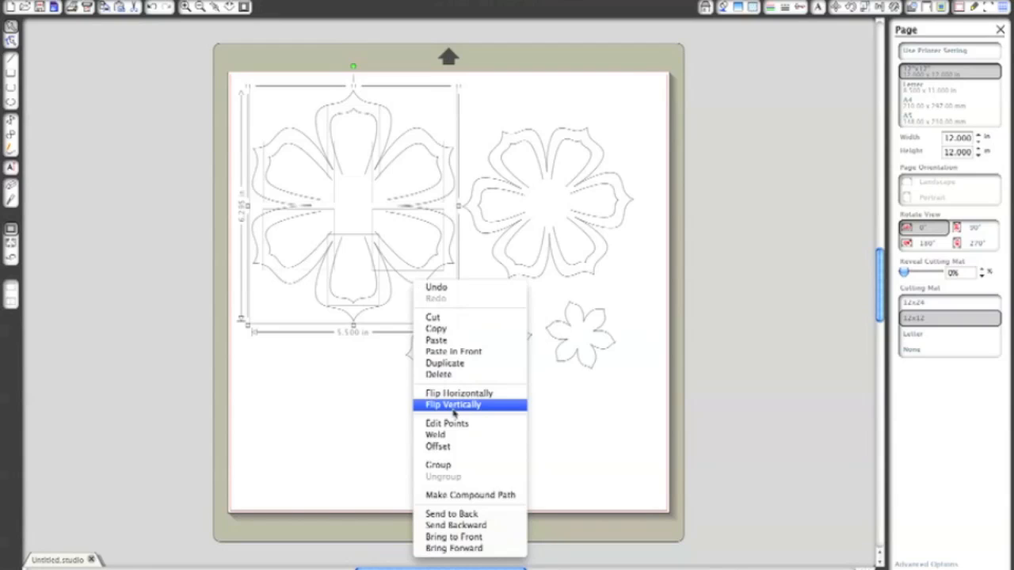
left_click(440, 434)
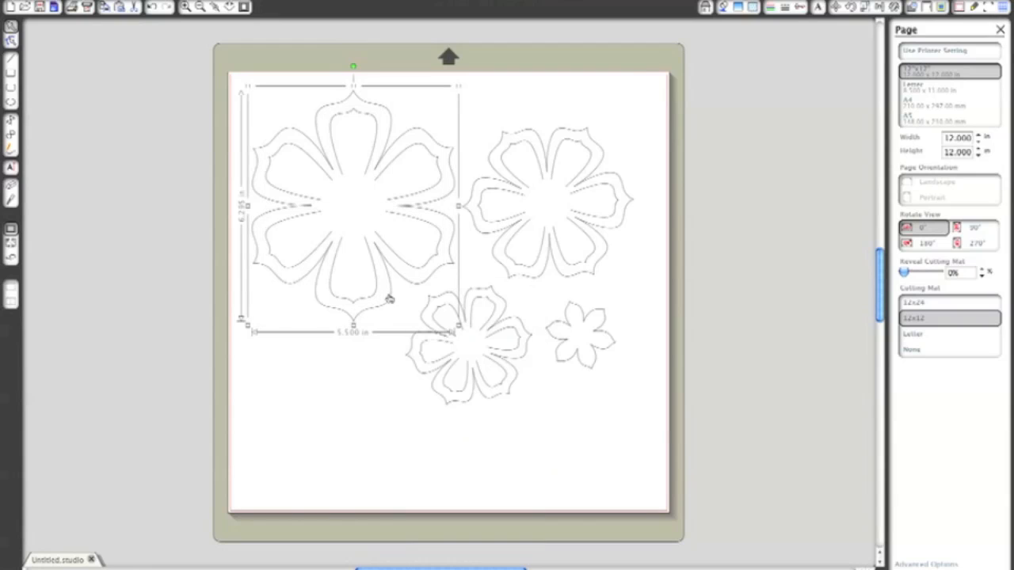
mouse_move(389, 299)
left_mouse_down()
mouse_move(333, 381)
mouse_move(387, 262)
mouse_move(355, 320)
mouse_move(387, 280)
mouse_move(382, 289)
left_mouse_up()
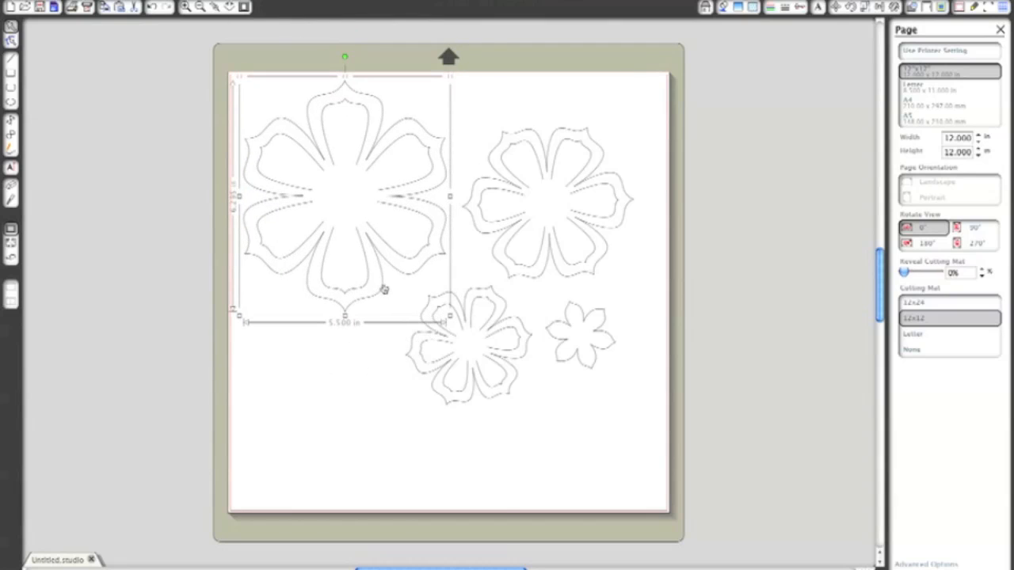
- Ungroup the large flower into its outline and separate inner petals
right_click(384, 290)
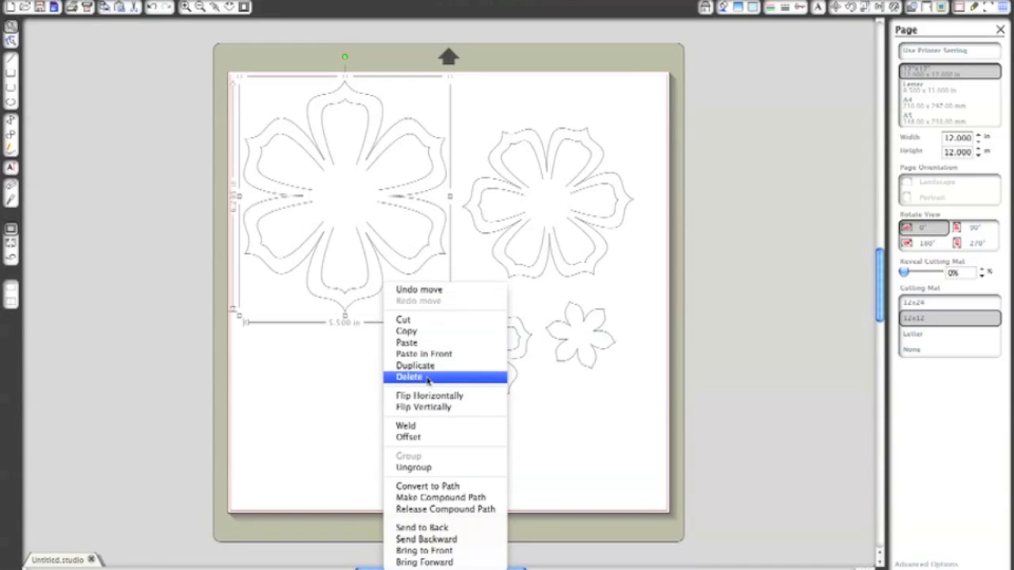
left_click(415, 468)
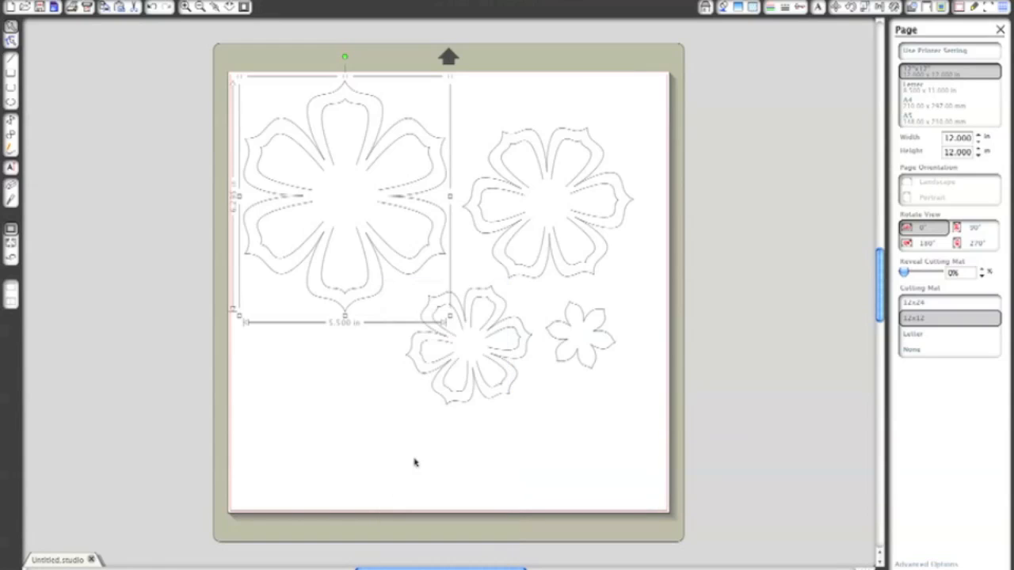
left_click(360, 331)
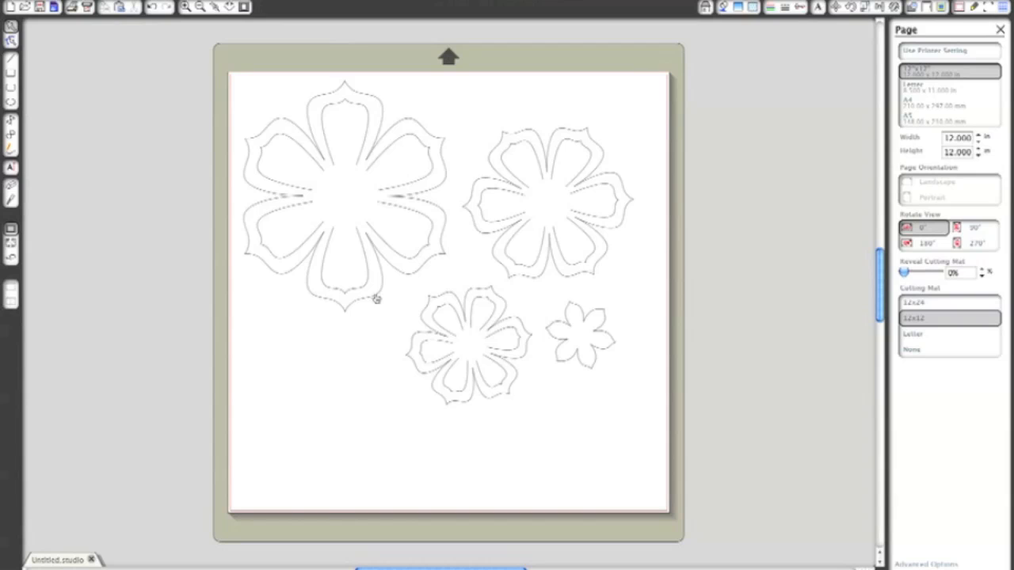
- Delete the large flower's six inner petals, moving the outer outline aside for the selection and back again
left_click_drag(376, 299, 326, 493)
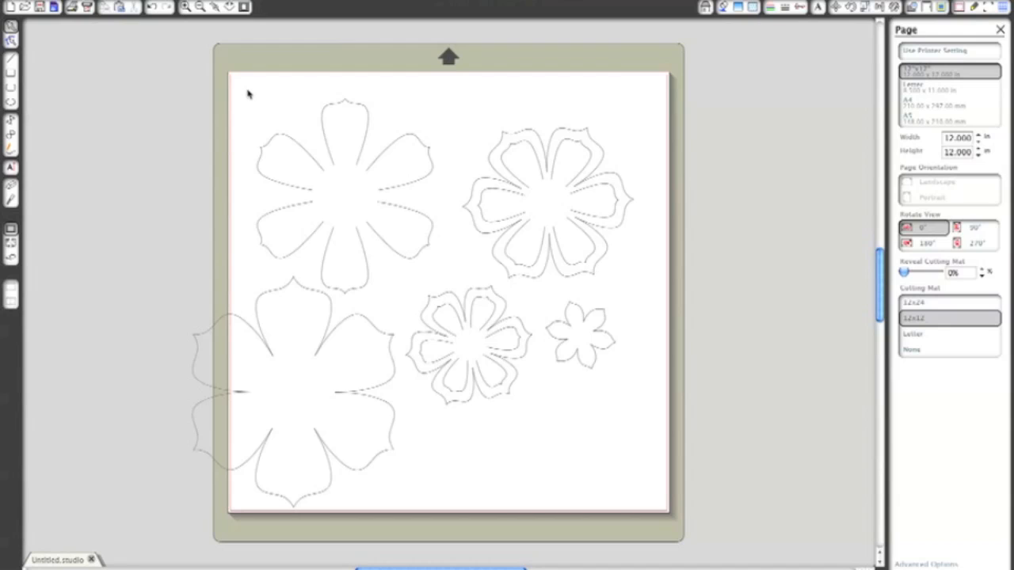
left_click_drag(247, 94, 442, 301)
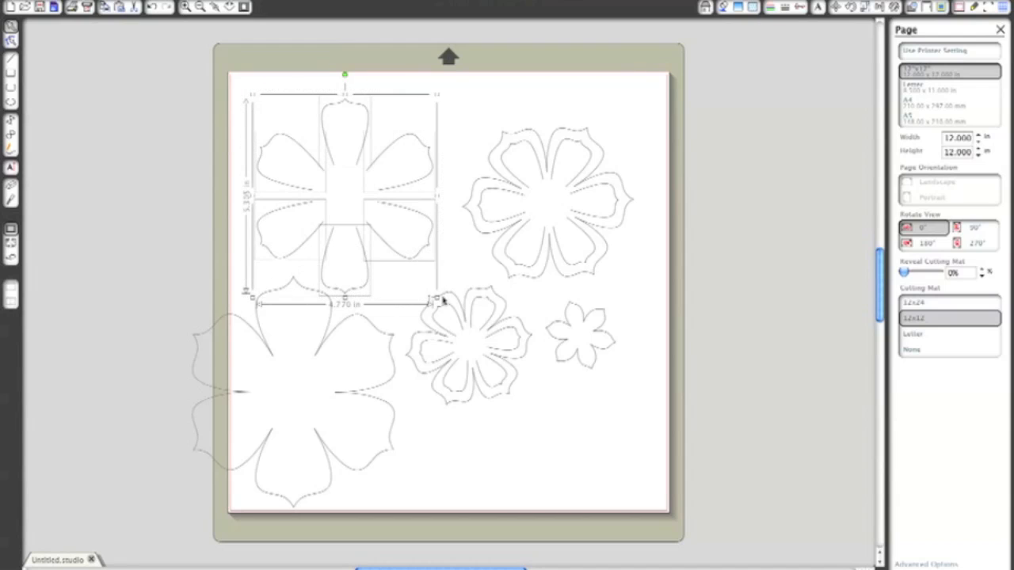
key("Delete")
left_click_drag(371, 312, 428, 137)
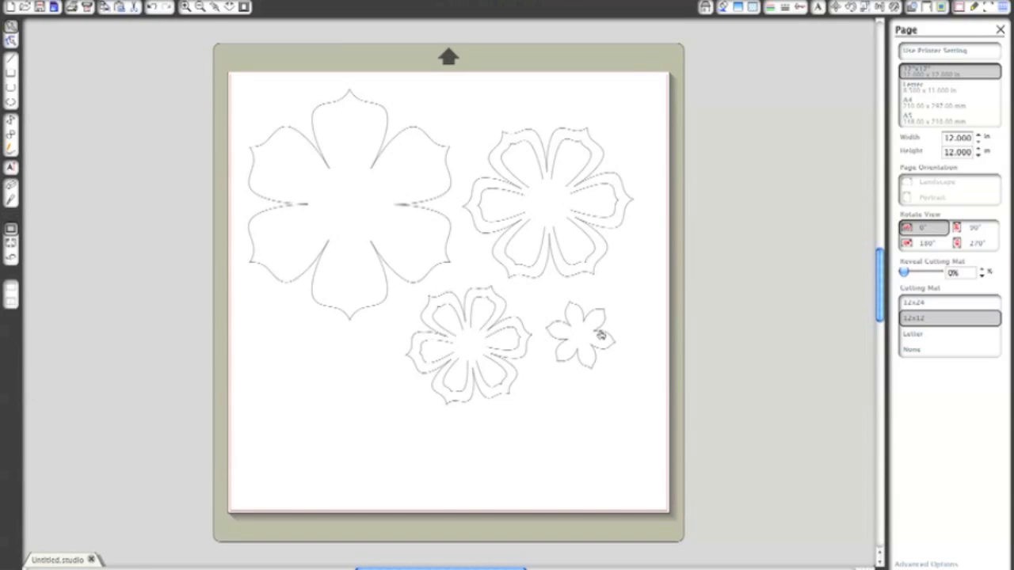
- Center the smallest flower inside the large outline, enlarging it to about 2.35 in wide and rotating it so one petal points straight up
left_click_drag(598, 334, 367, 204)
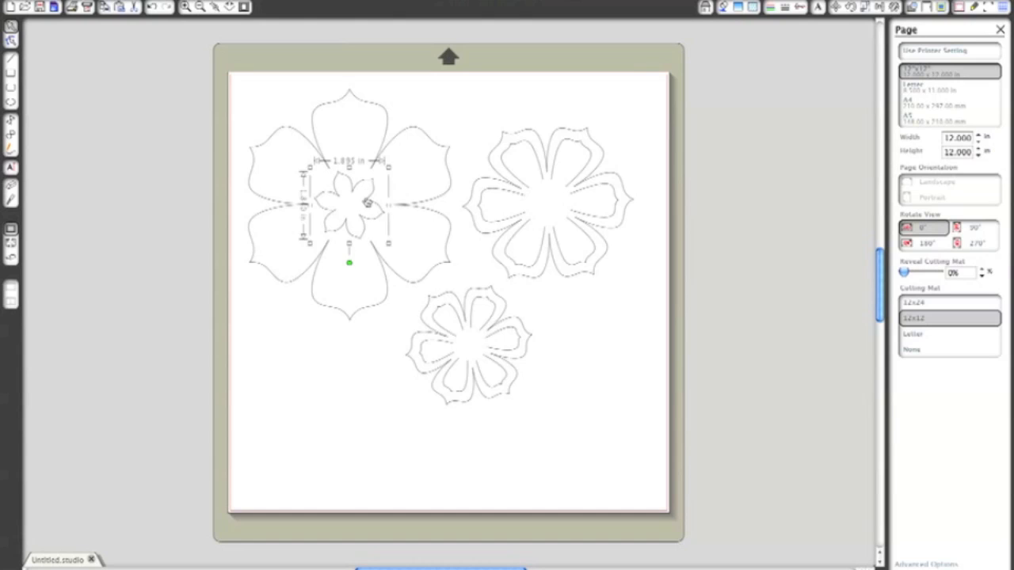
left_click_drag(391, 167, 400, 145)
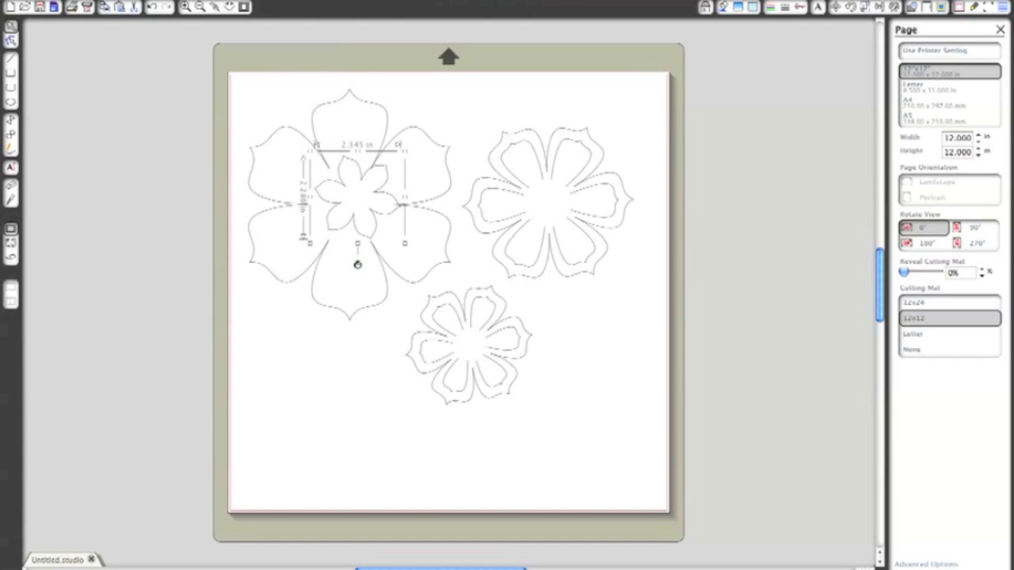
mouse_move(357, 263)
left_mouse_down()
mouse_move(333, 264)
mouse_move(351, 249)
left_mouse_up()
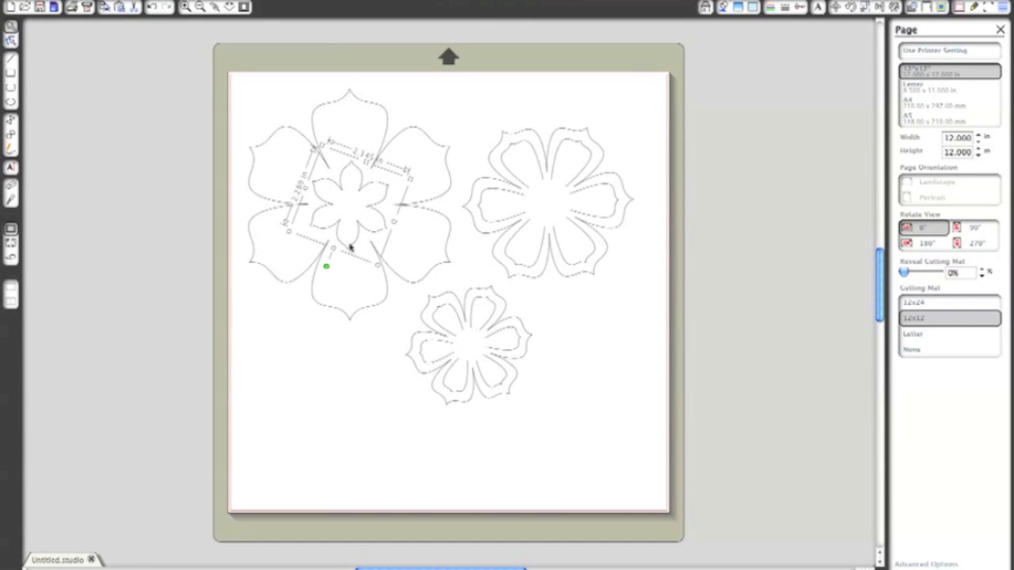
left_click(359, 281)
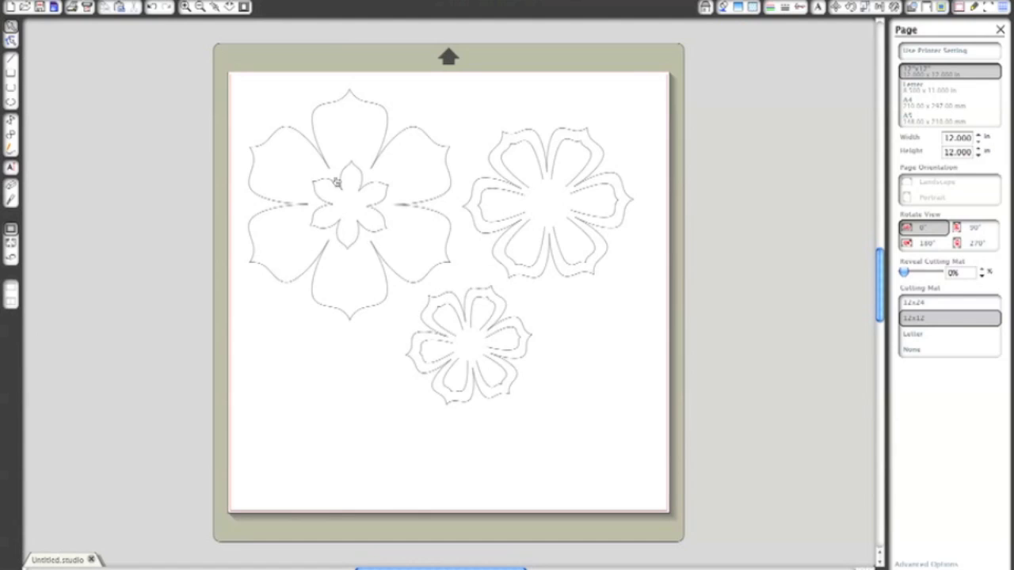